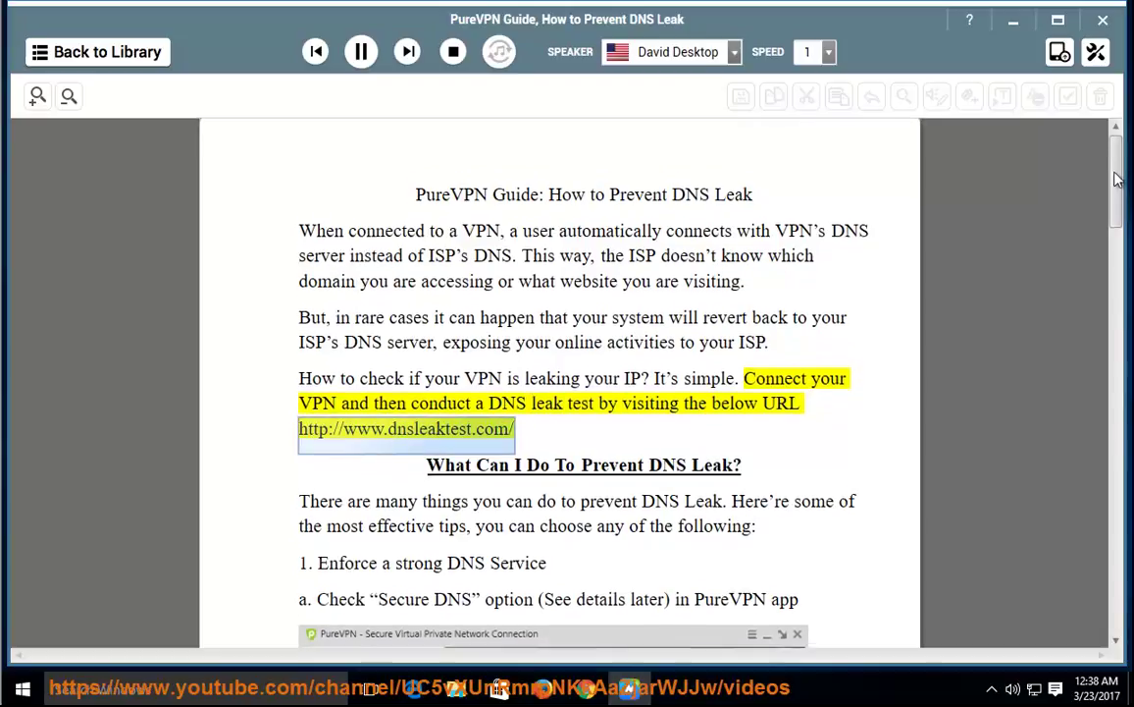
- Follow the spoken introduction down the scrollbar to the 'Enforce a strong DNS Service' tip
left_click_drag(1116, 176, 1116, 191)
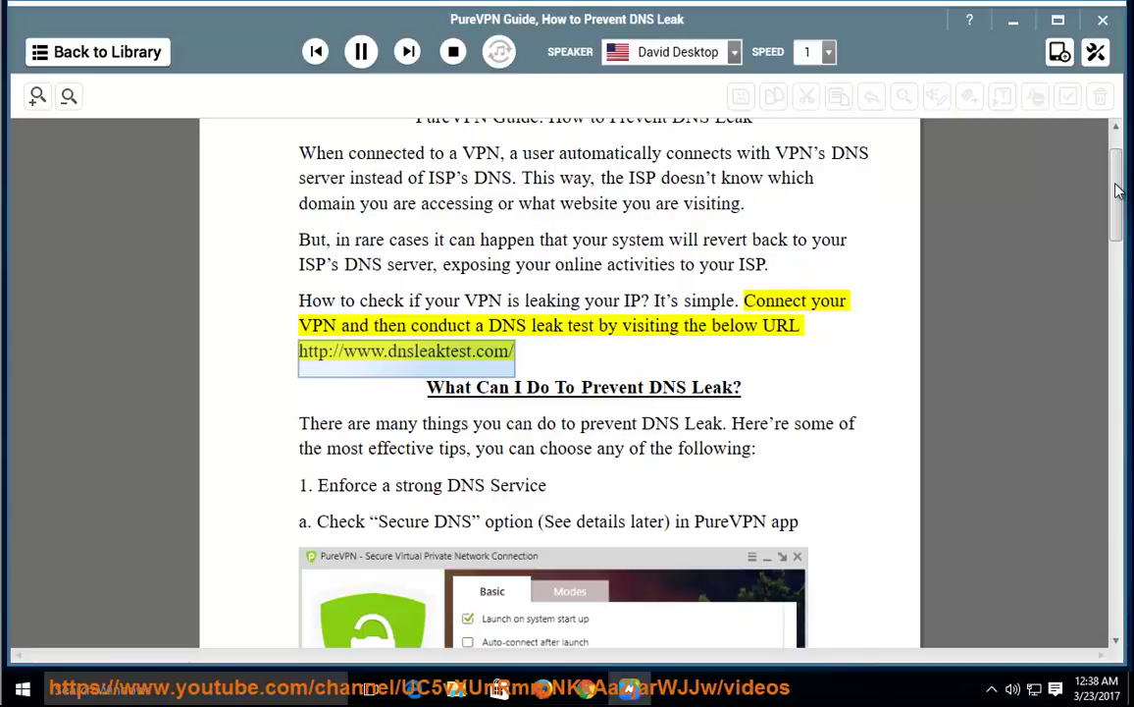
left_click_drag(1116, 192, 1117, 224)
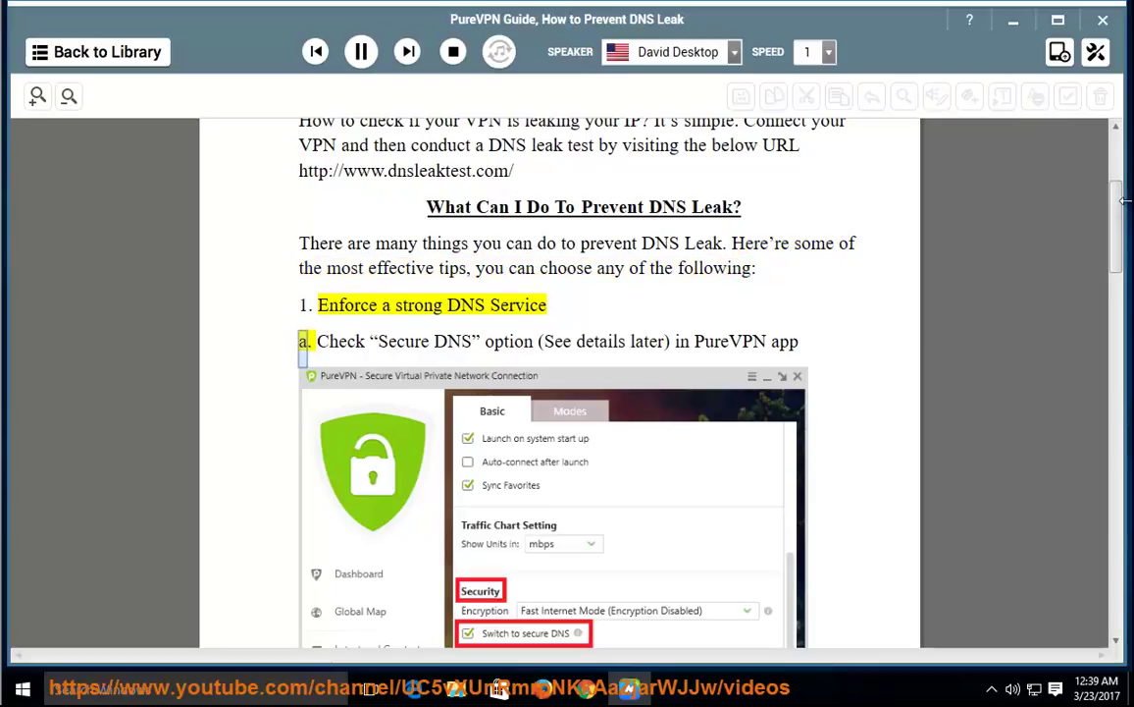
- Scroll along as the guide reads the tip on setting OpenDNS for all adapters
left_click_drag(1115, 202, 1112, 232)
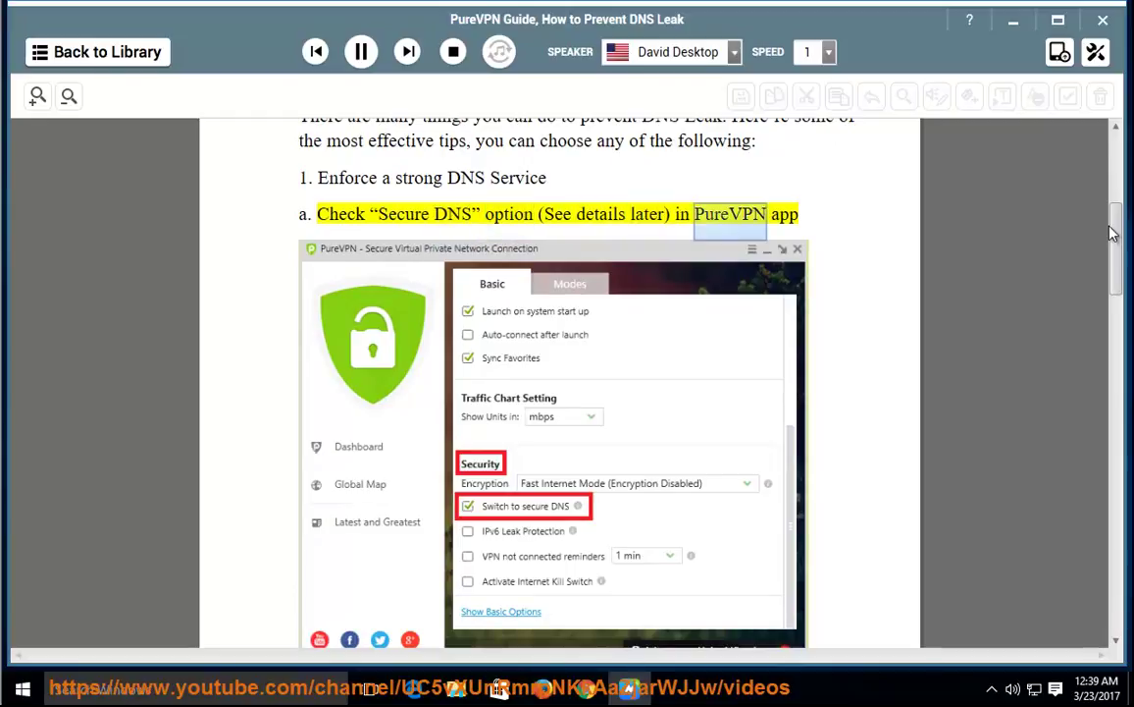
scroll(1001, 215, "down", 3)
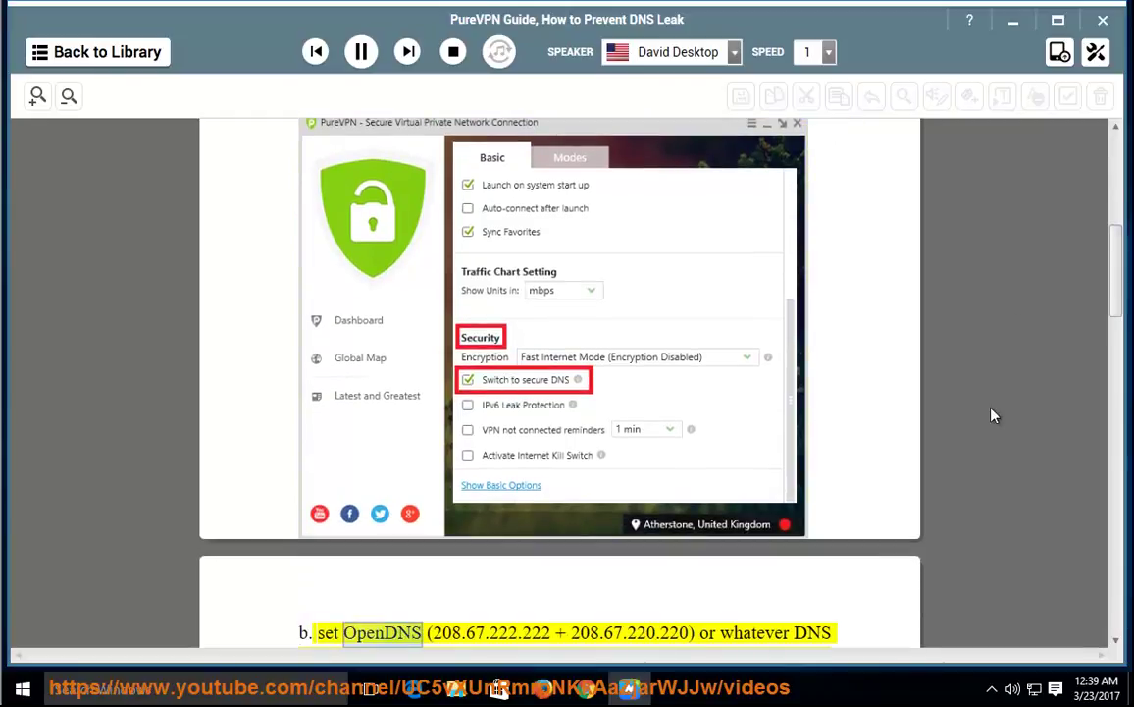
scroll(1099, 274, "down", 5)
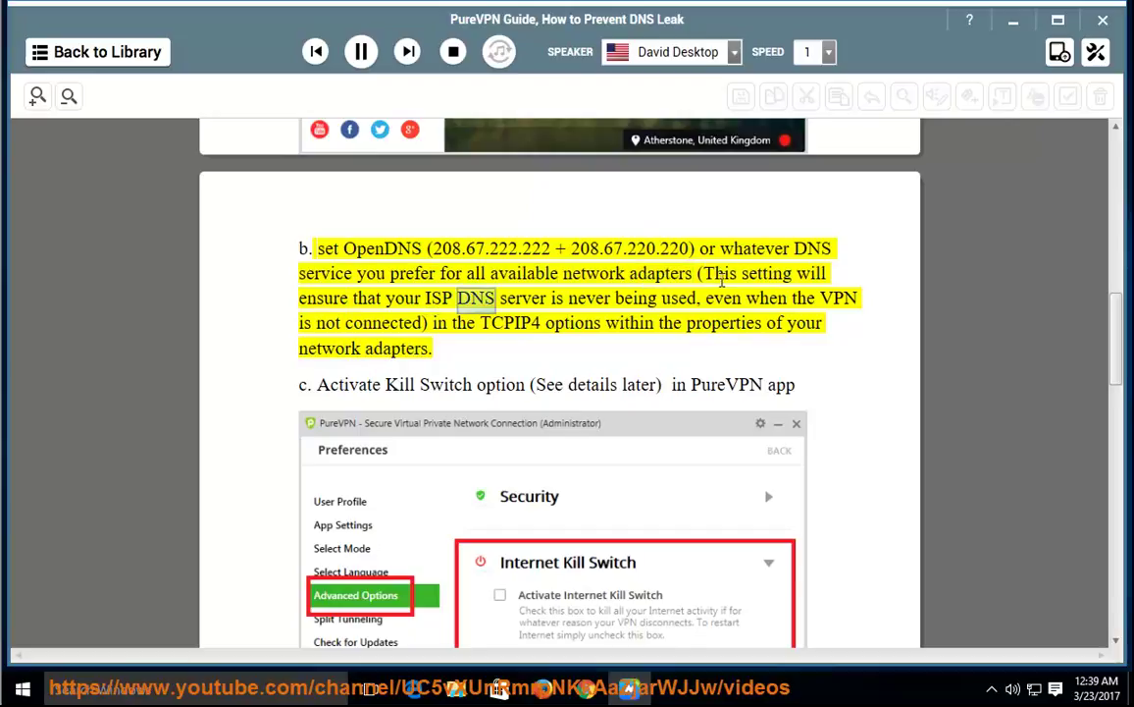
- Raise the speaker volume from 67 to 75 and pause the reading at the Kill Switch tip
left_click(1012, 688)
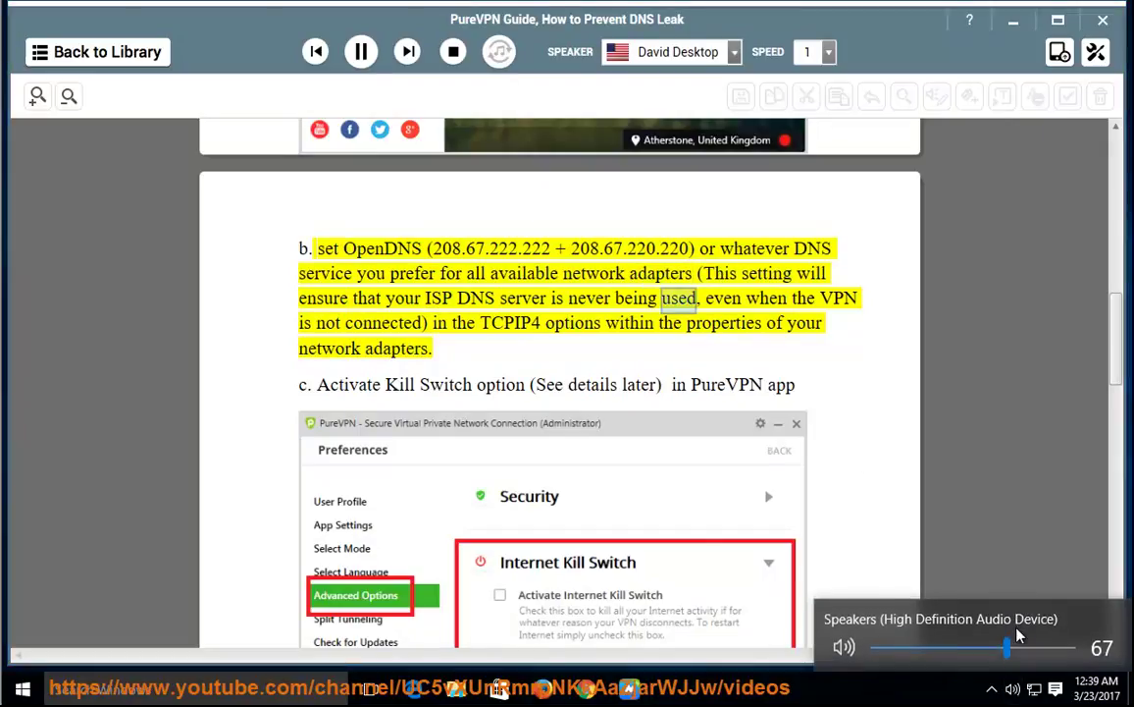
left_click_drag(1011, 648, 1052, 654)
left_click(615, 312)
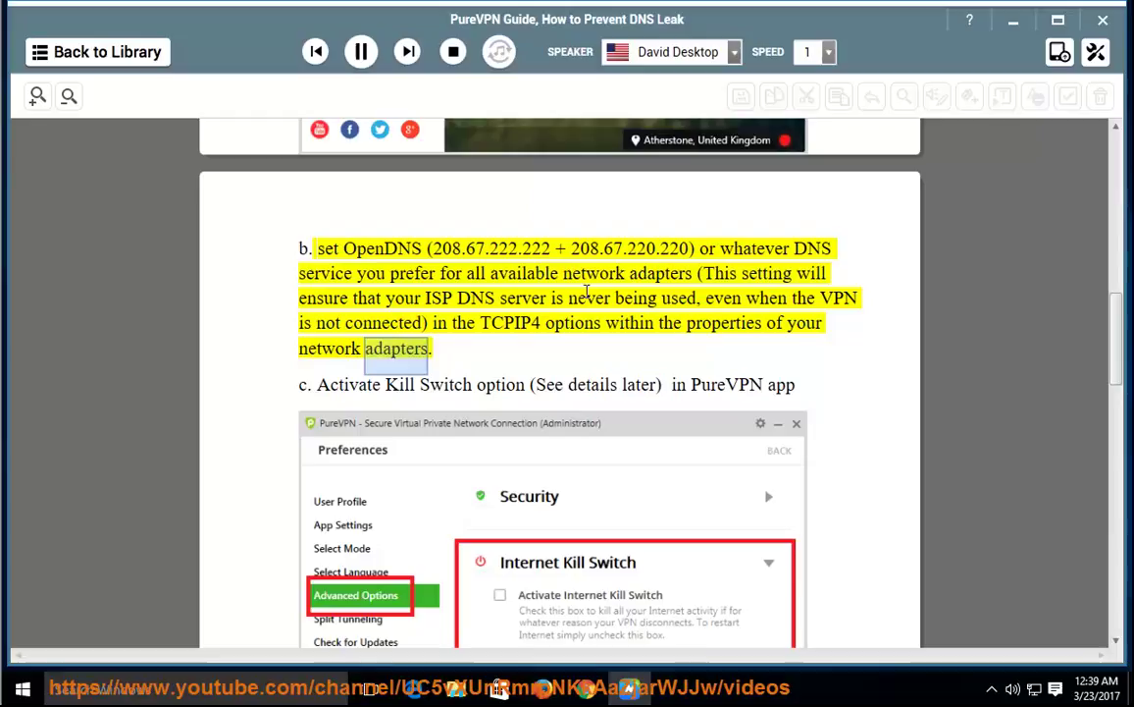
left_click(361, 51)
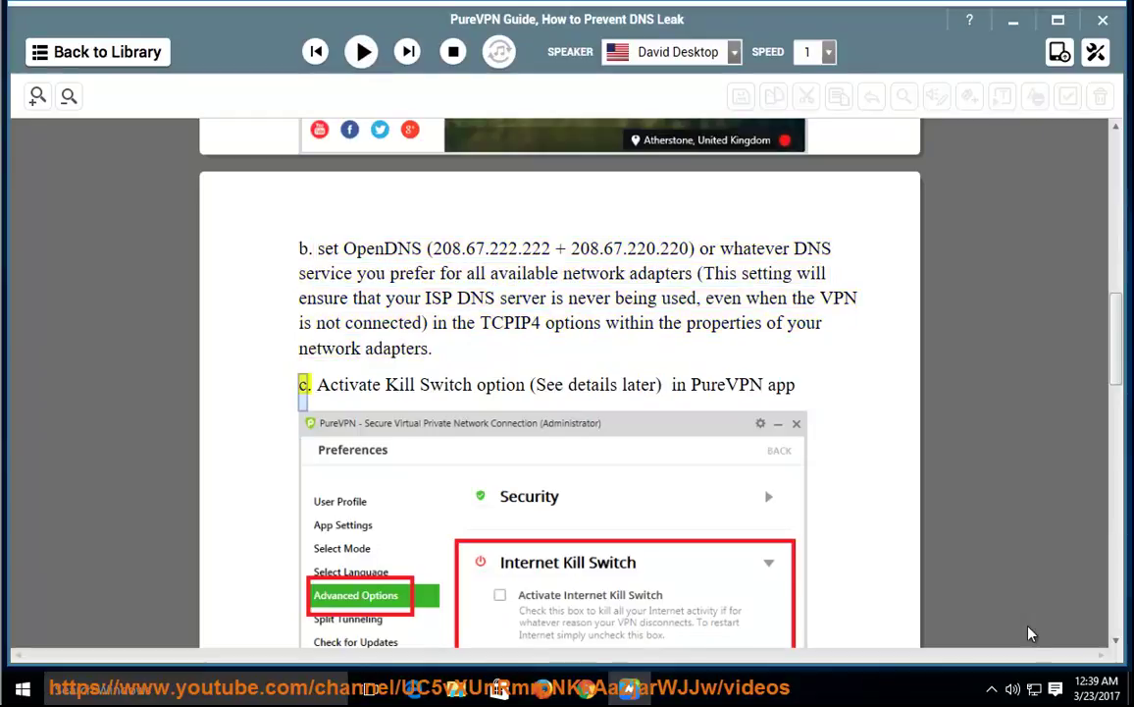
- Open Ethernet0's IPv4 properties from Network and Sharing Center and choose manual DNS servers
right_click(1033, 693)
left_click(1020, 677)
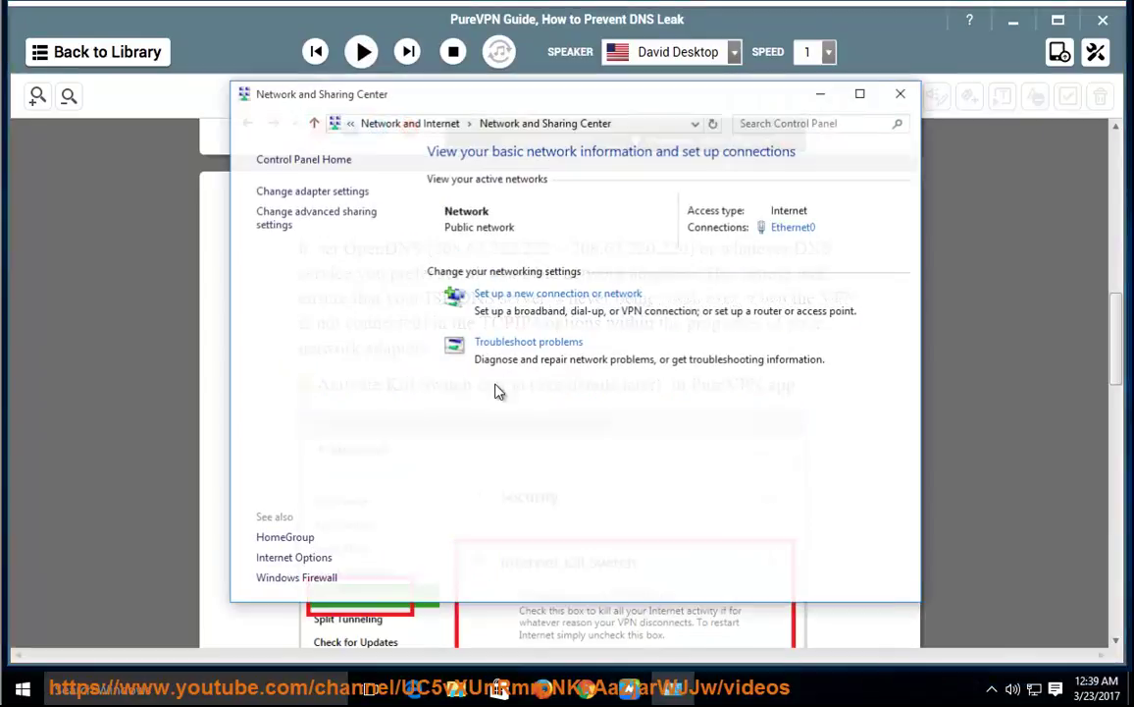
left_click(786, 233)
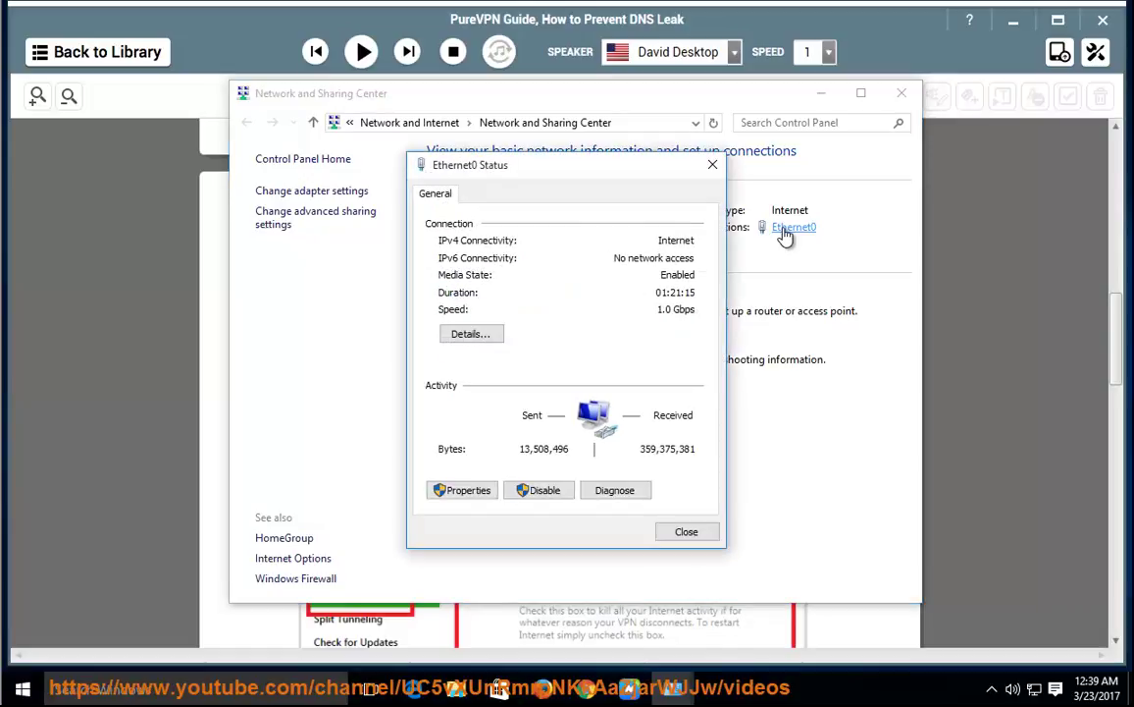
left_click(461, 494)
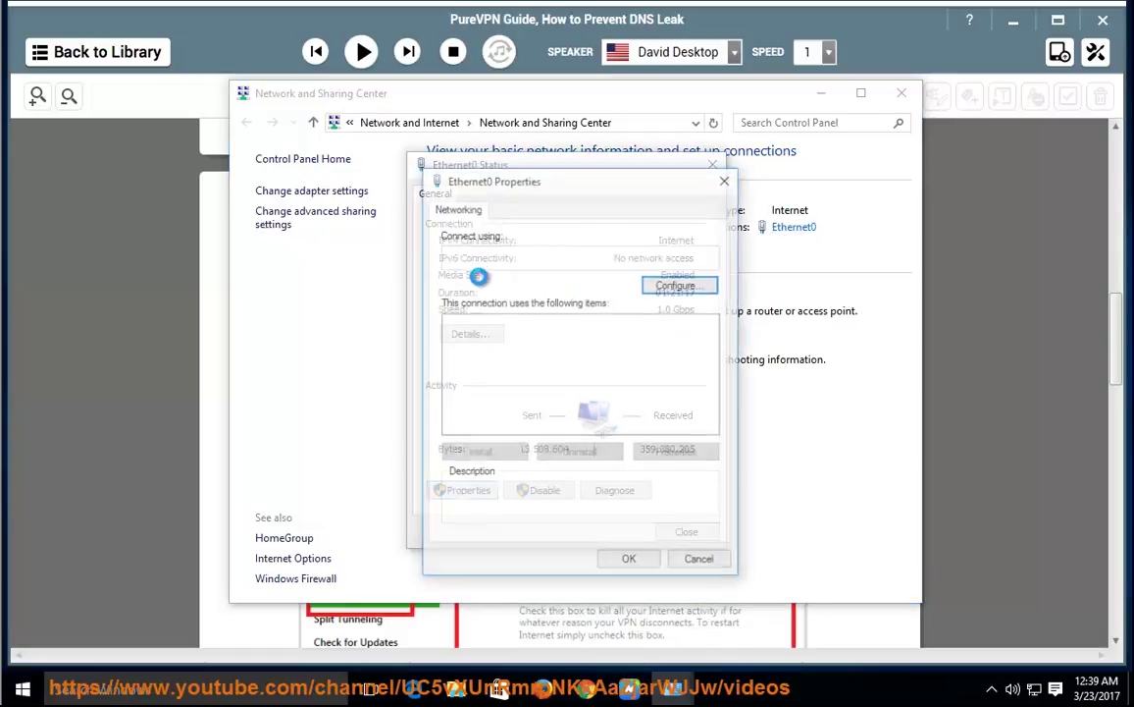
left_click(547, 368)
double_click(548, 368)
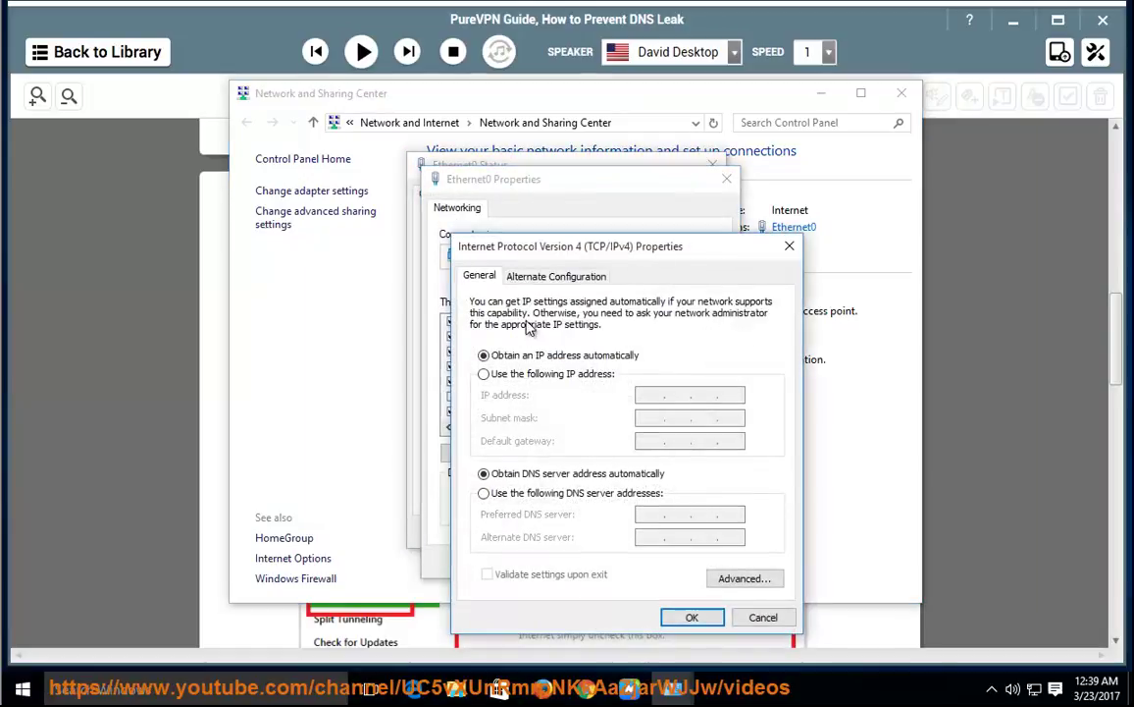
left_click(518, 493)
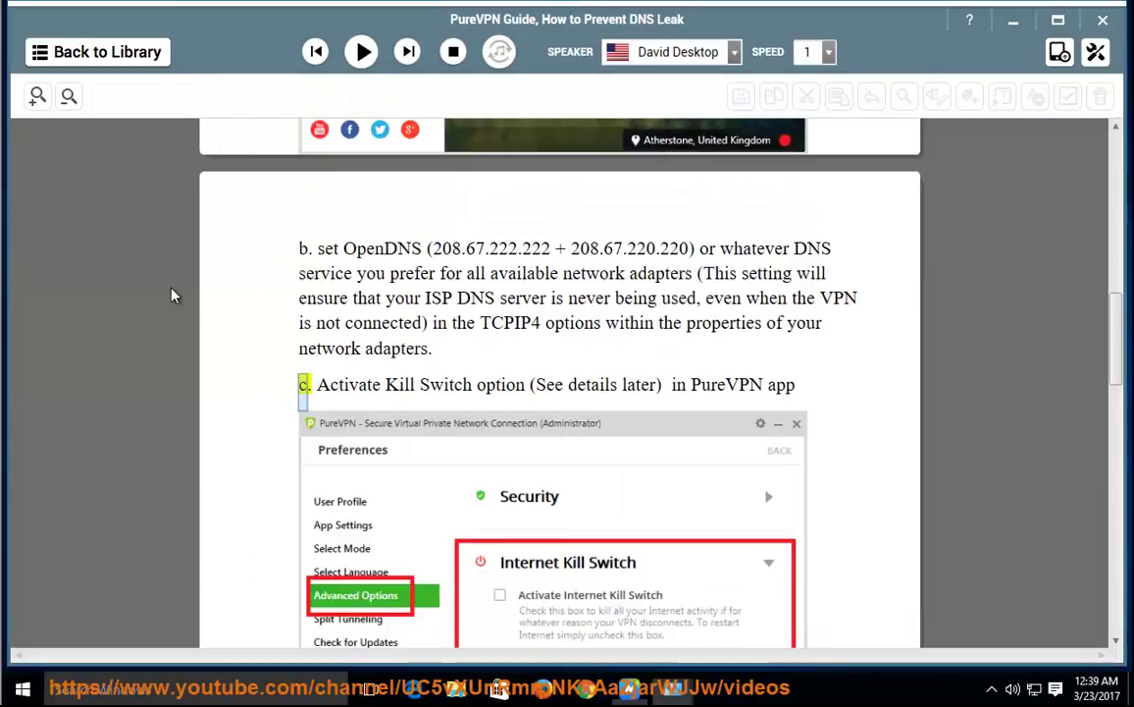
- Copy 208.67.222.222 from the guide into the preferred DNS server field
left_click_drag(553, 249, 464, 250)
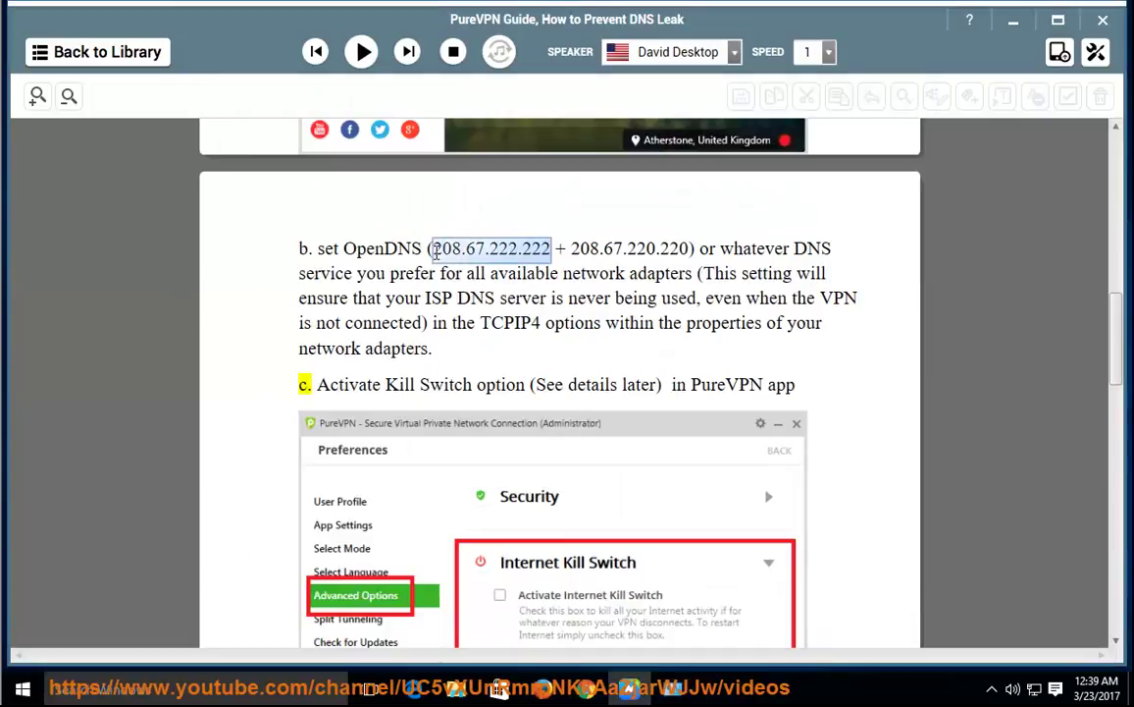
right_click(439, 253)
left_click(488, 285)
mouse_move(628, 688)
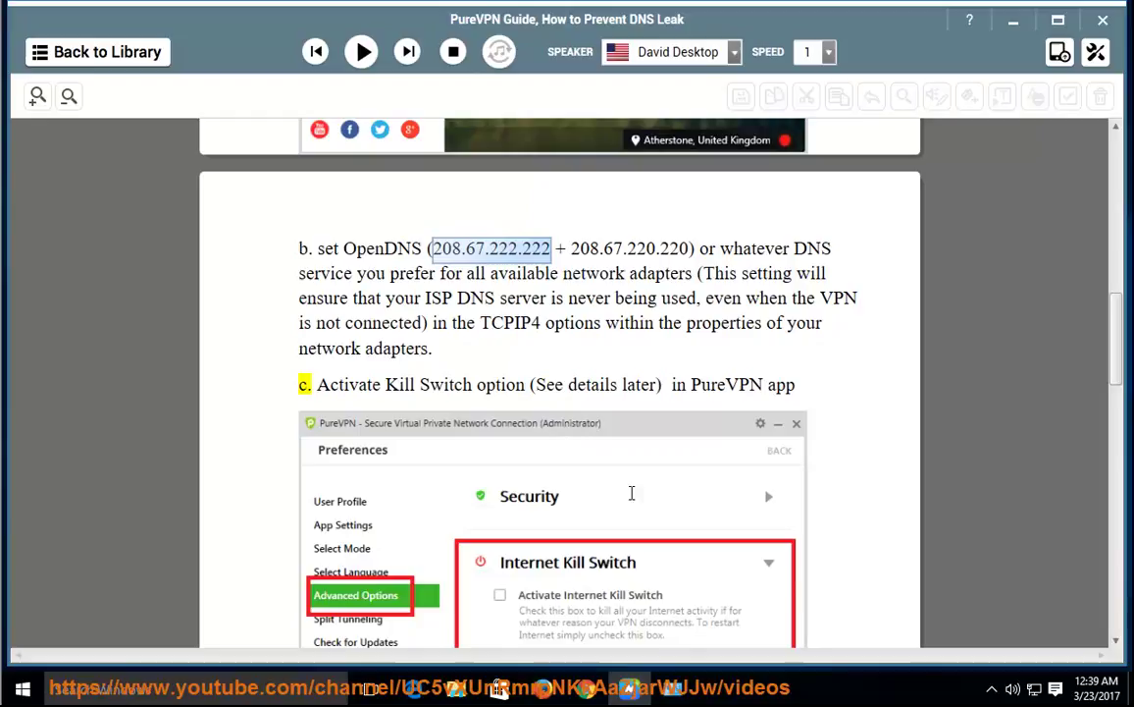
left_click(752, 614)
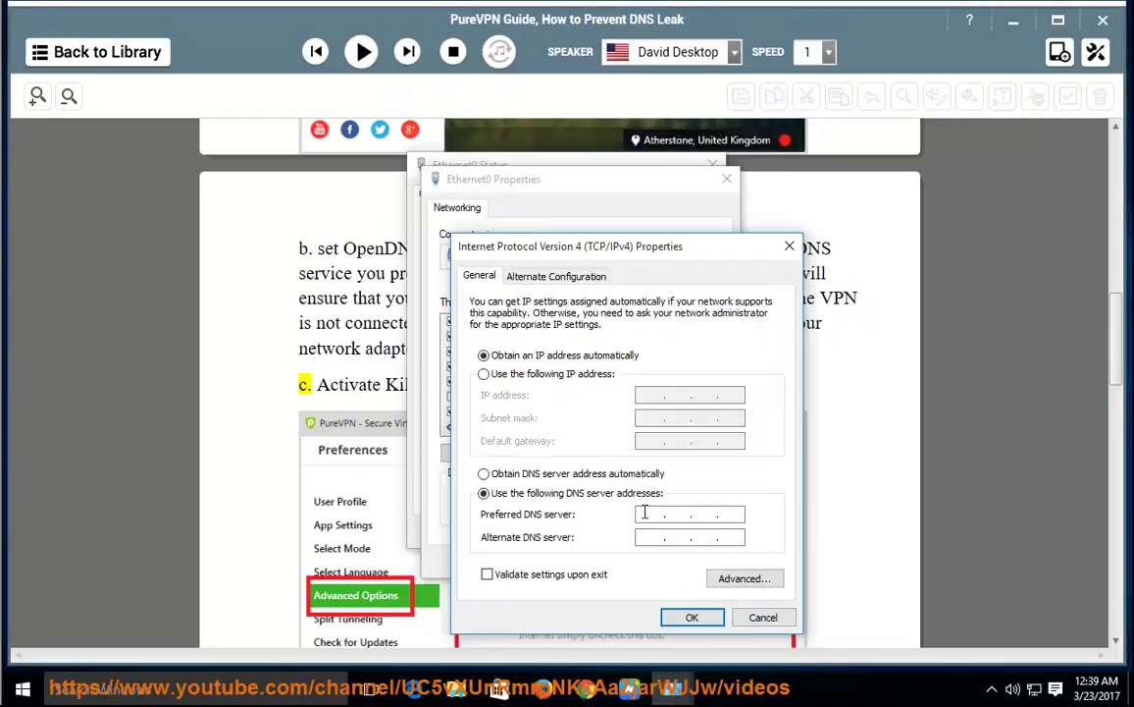
right_click(645, 512)
left_click(653, 343)
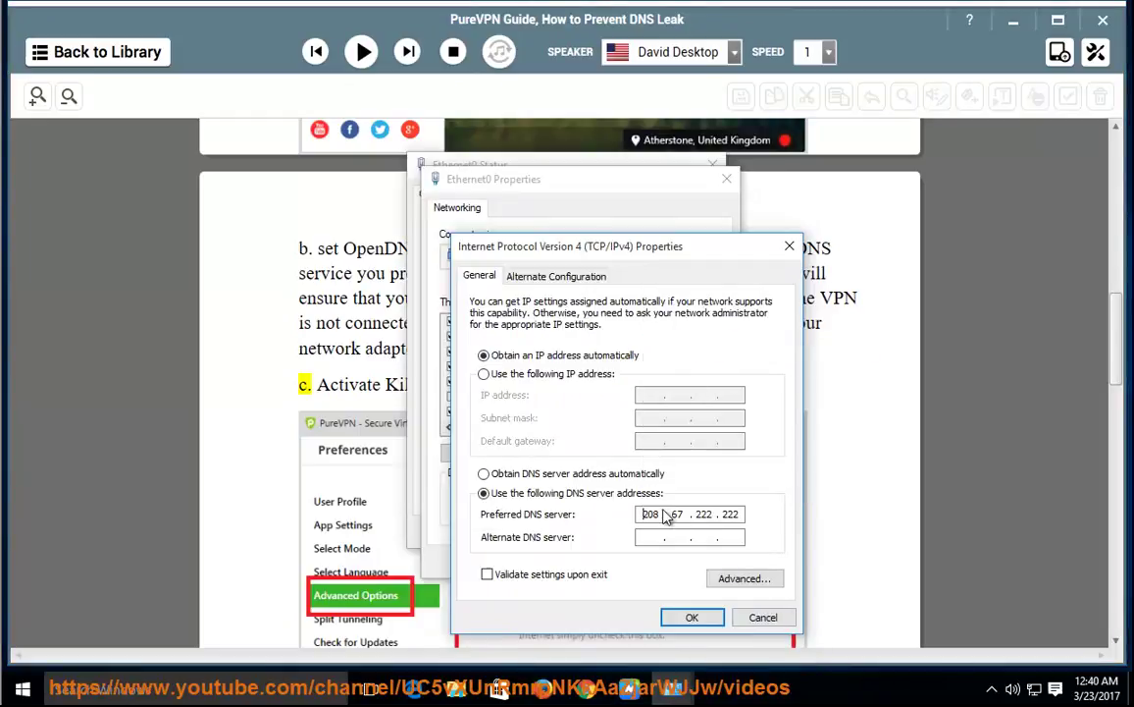
- Copy 208.67.220.220 from the guide into the alternate DNS server field
left_click(273, 287)
left_click_drag(690, 248, 602, 249)
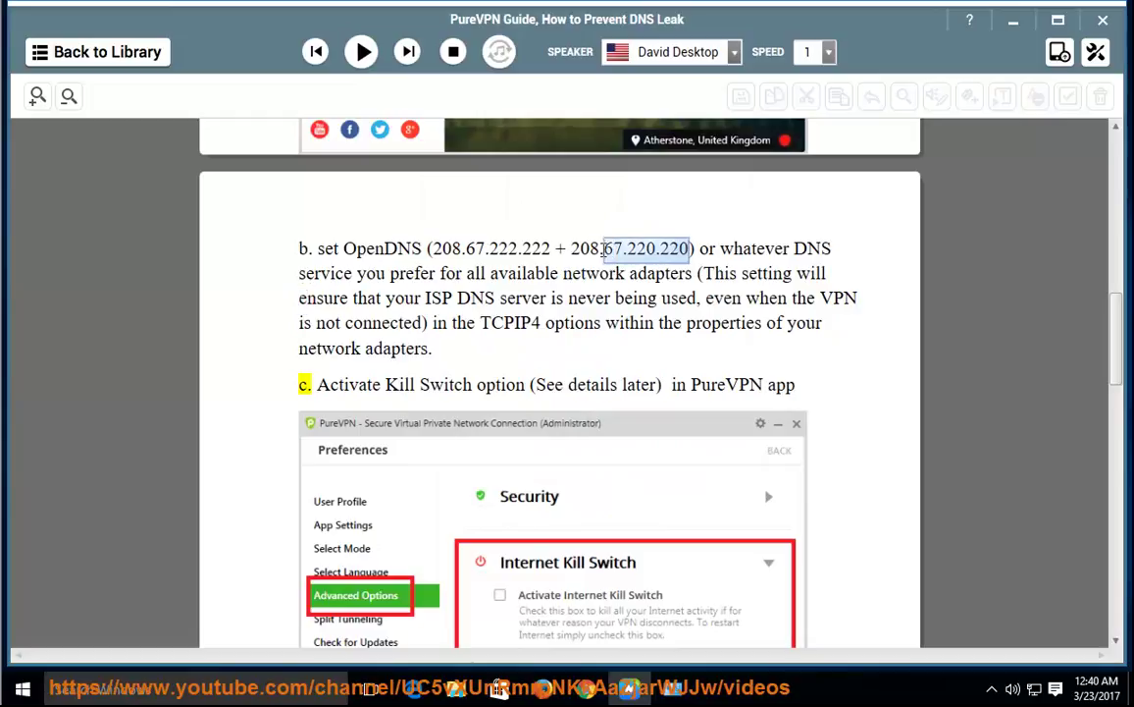
right_click(576, 250)
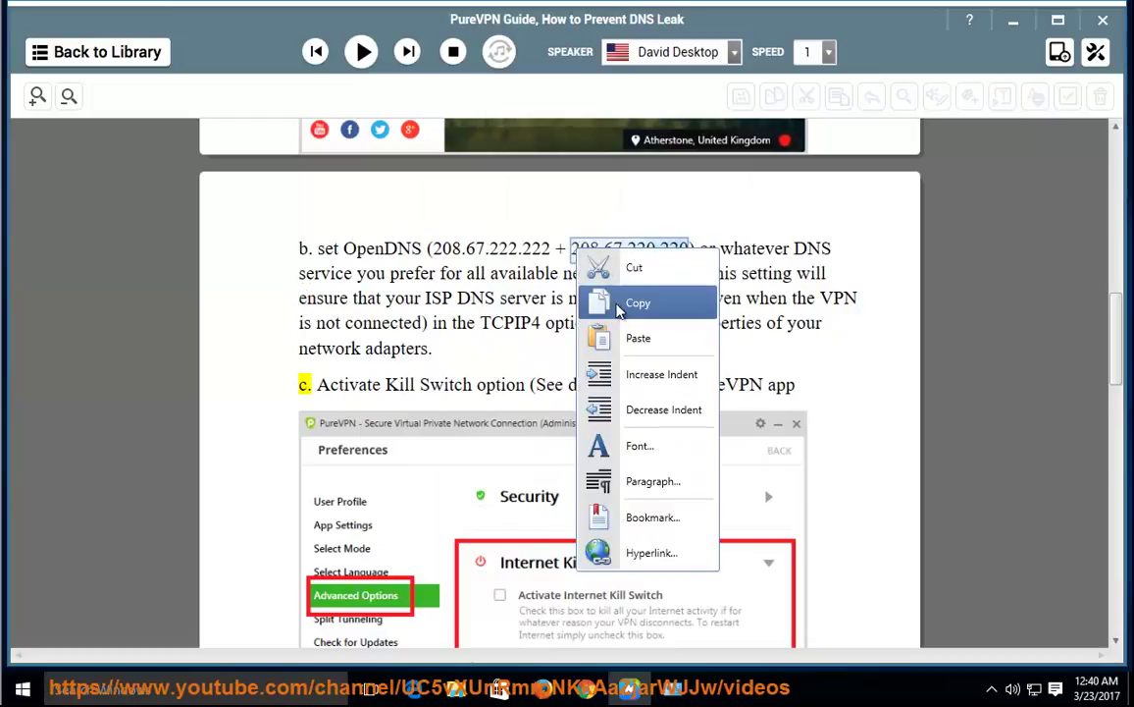
left_click(600, 299)
mouse_move(671, 690)
left_click(746, 608)
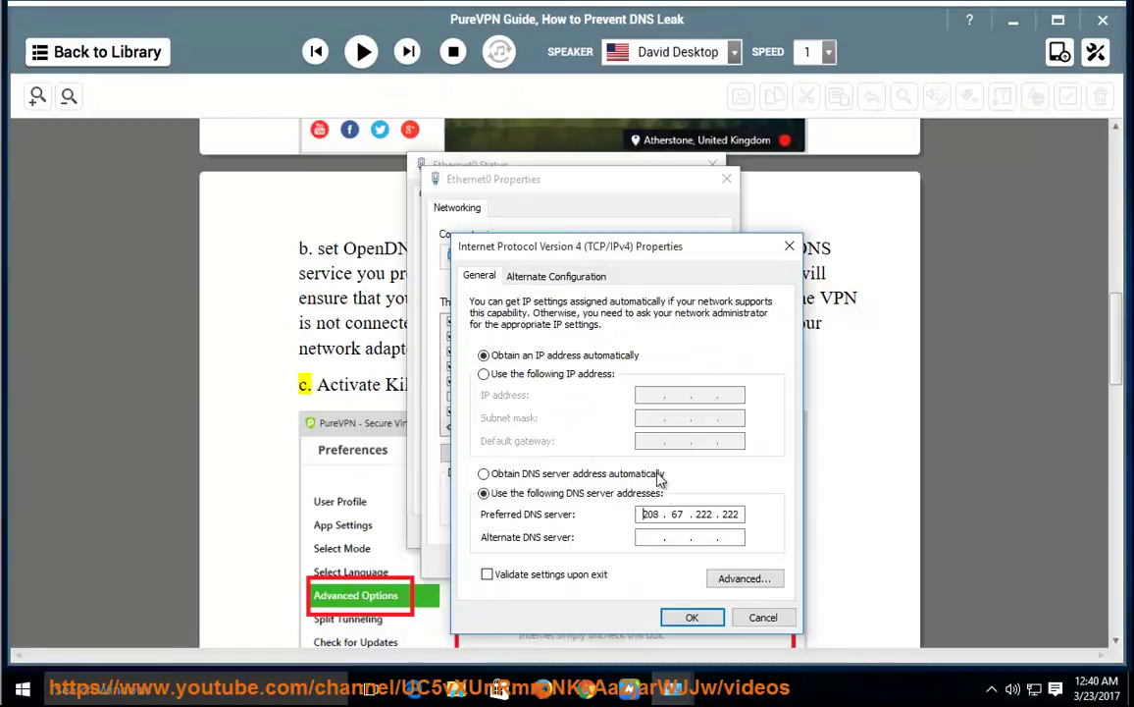
right_click(647, 536)
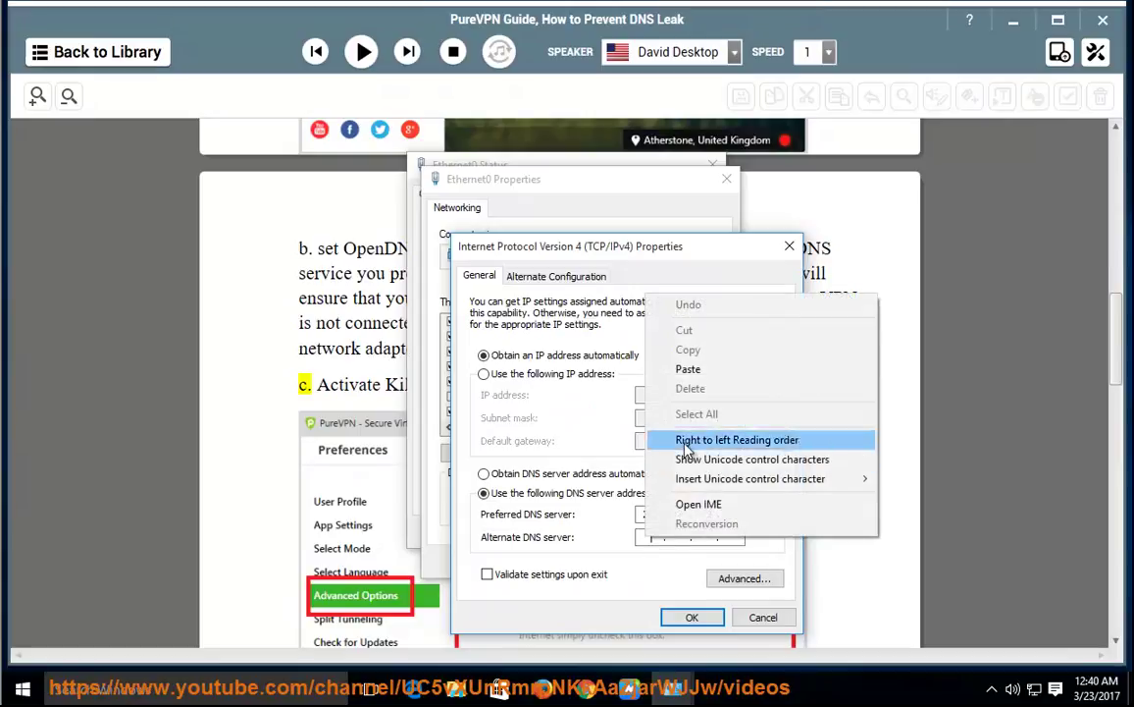
left_click(686, 371)
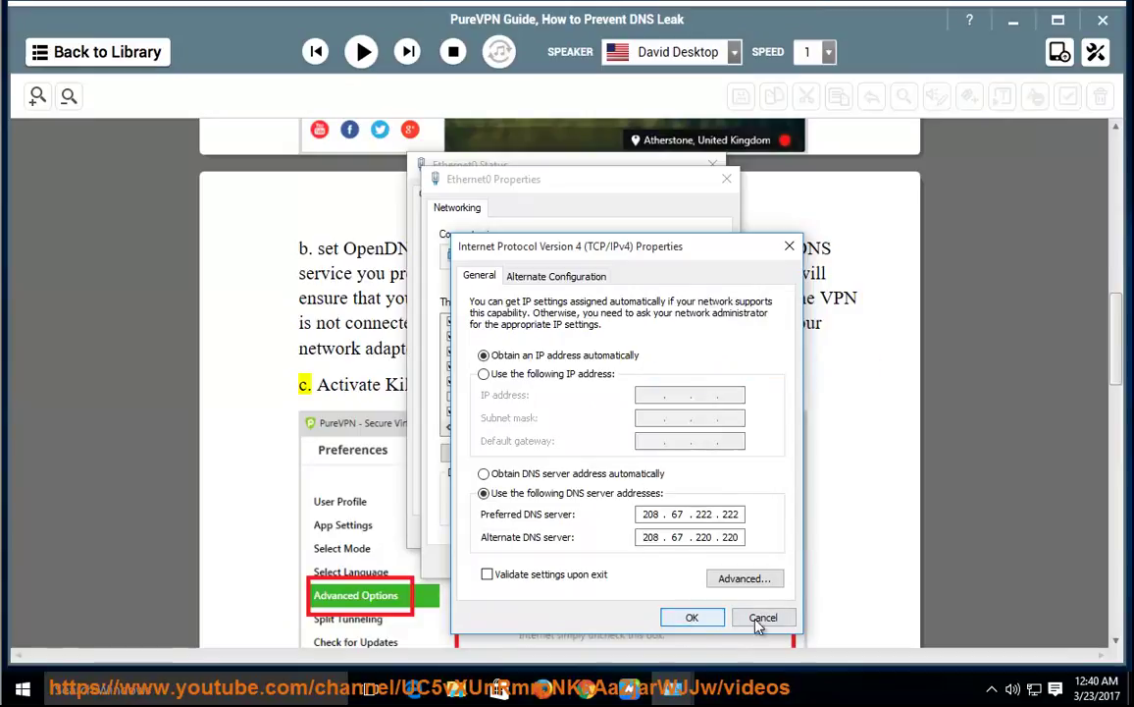
- Close the IPv4 Properties, Ethernet0 Properties and Ethernet0 Status windows
left_click(761, 618)
left_click(701, 562)
left_click(686, 530)
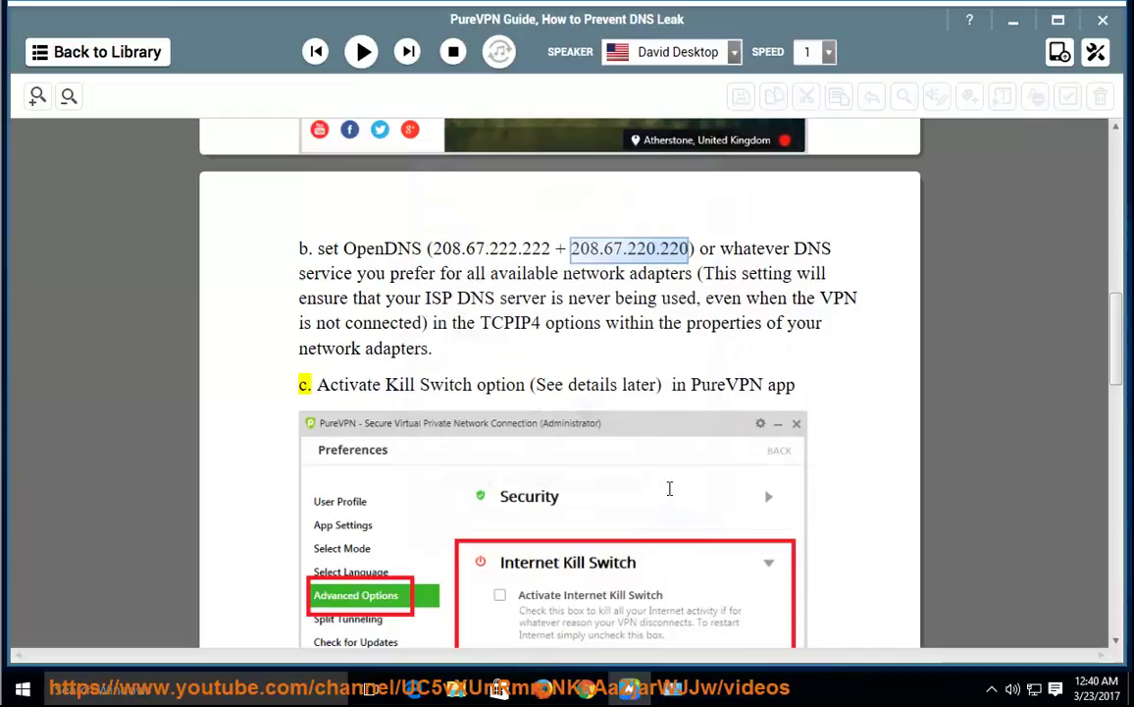
- Resume reading and scroll through the Kill Switch, firewall and Disable Teredo tips
left_click(361, 52)
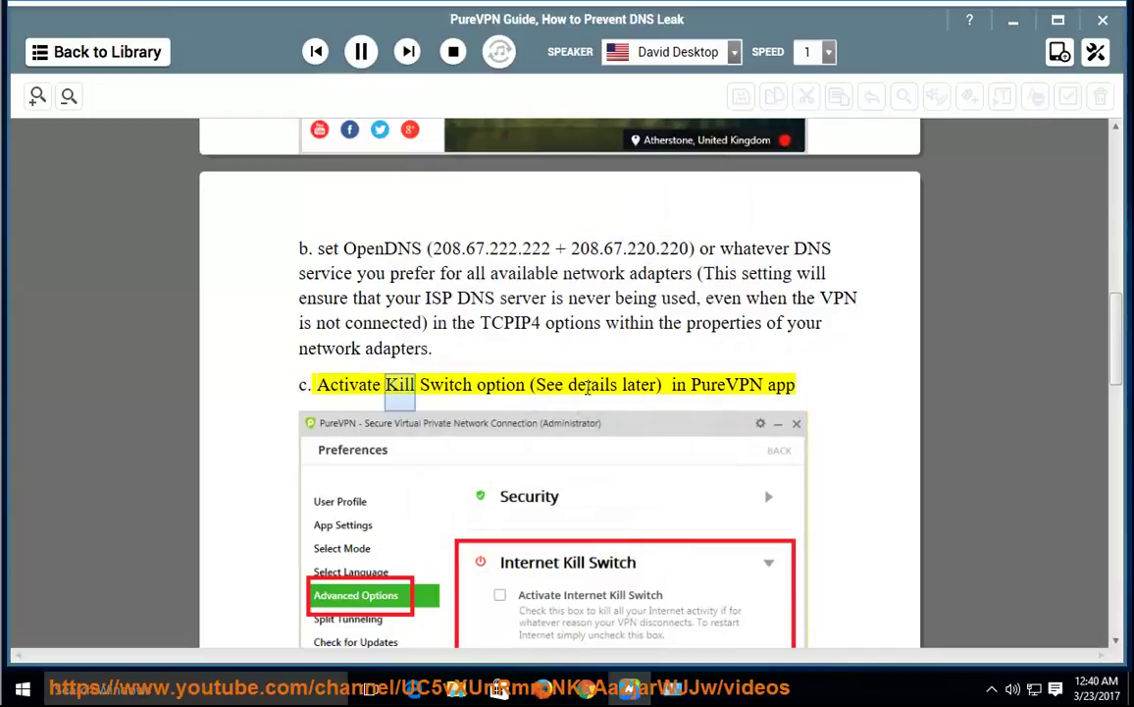
scroll(1116, 342, "down", 2)
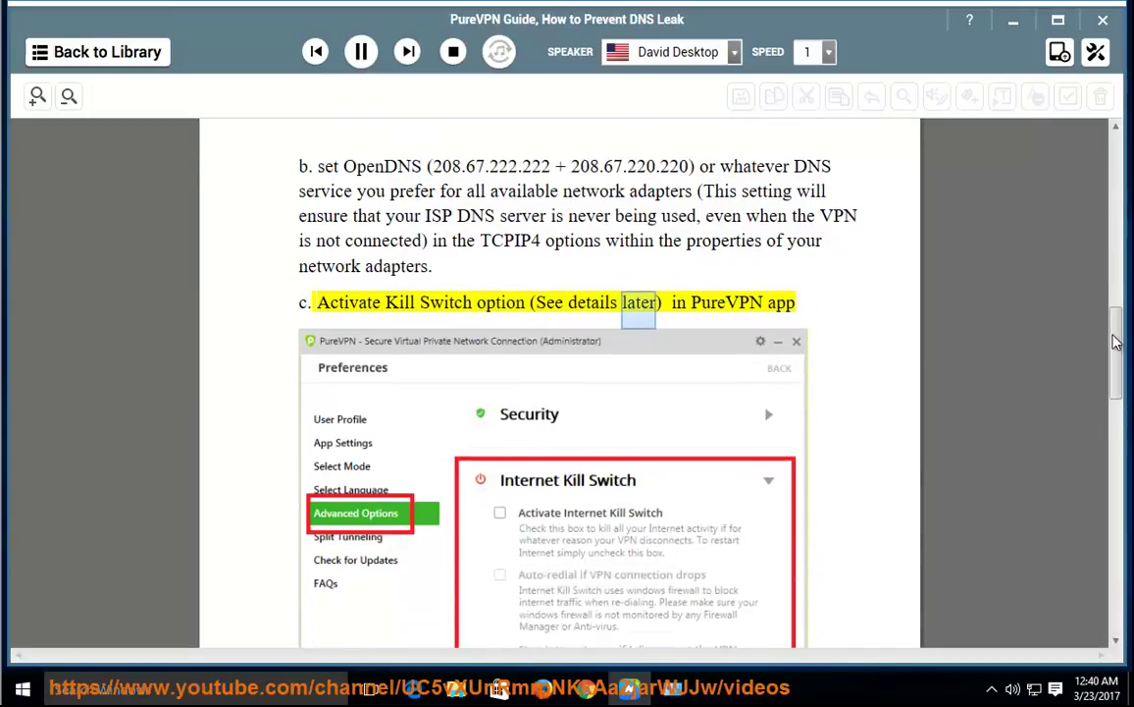
scroll(1115, 341, "down", 4)
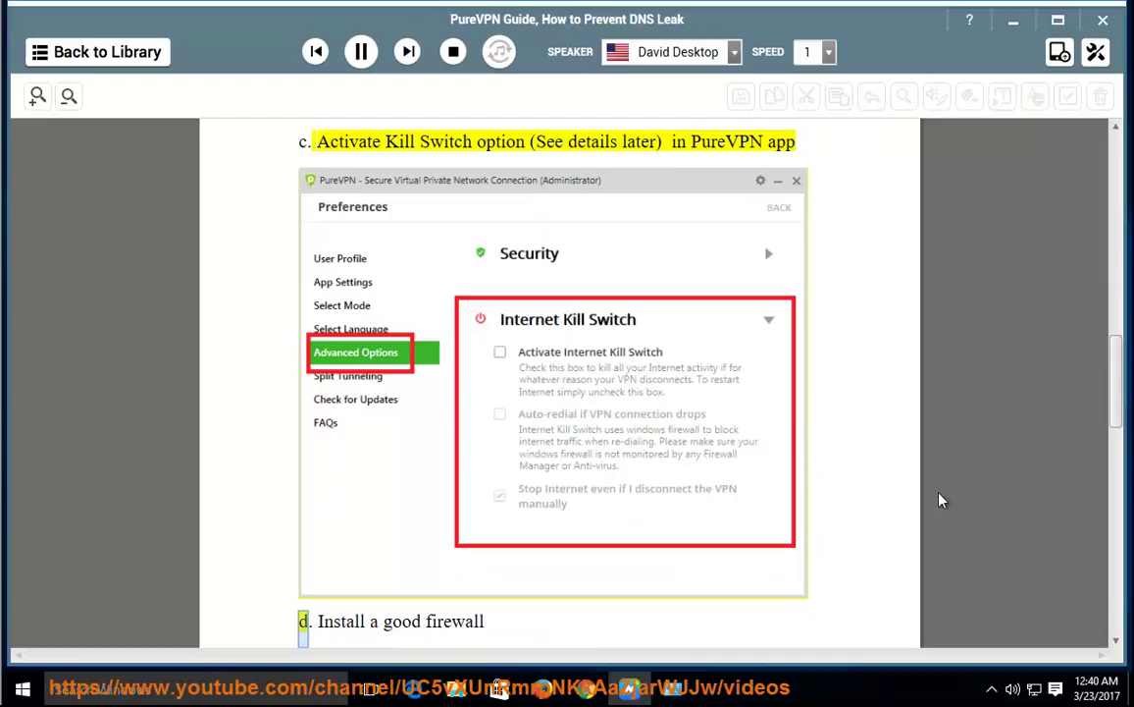
scroll(934, 503, "down", 1)
scroll(687, 530, "down", 2)
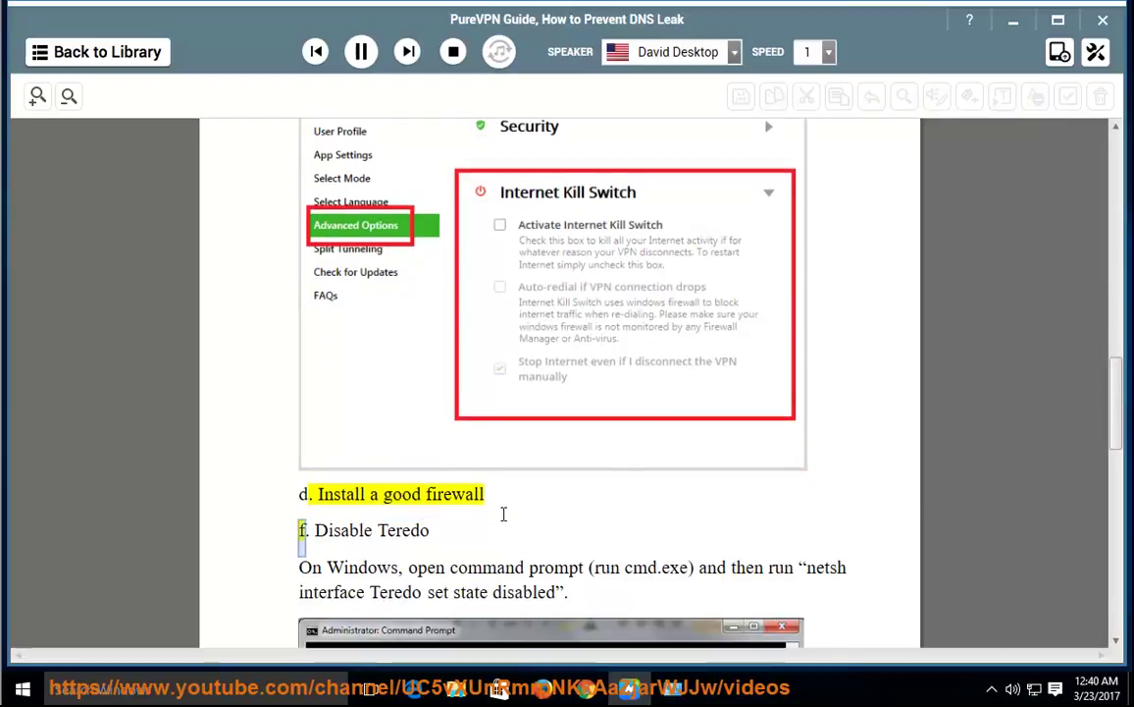
scroll(497, 519, "down", 1)
scroll(483, 509, "down", 2)
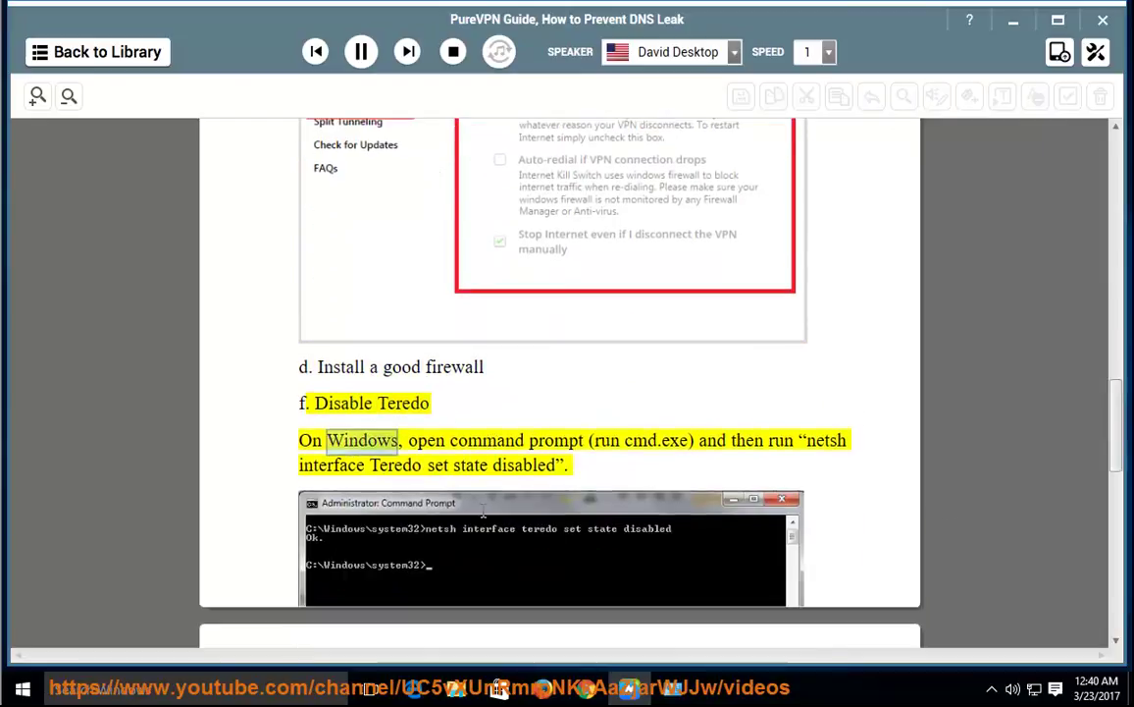
scroll(666, 484, "down", 2)
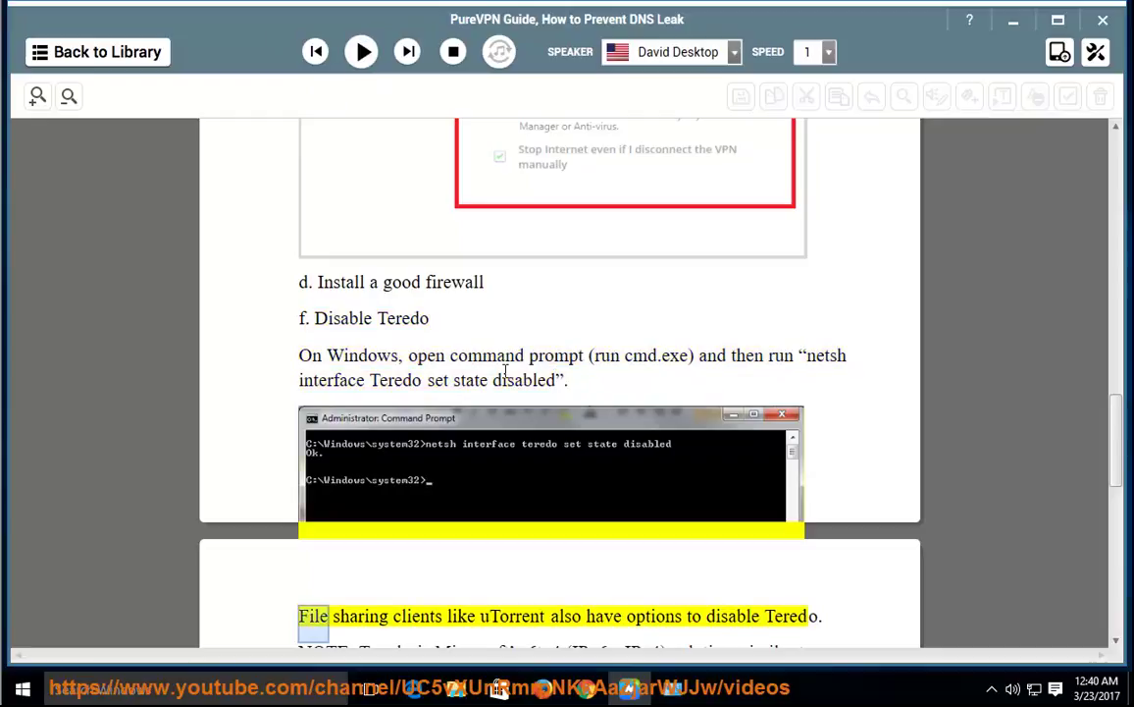
- Copy the guide's netsh command for disabling Teredo
mouse_move(558, 381)
left_mouse_down()
mouse_move(364, 380)
mouse_move(810, 352)
left_mouse_up()
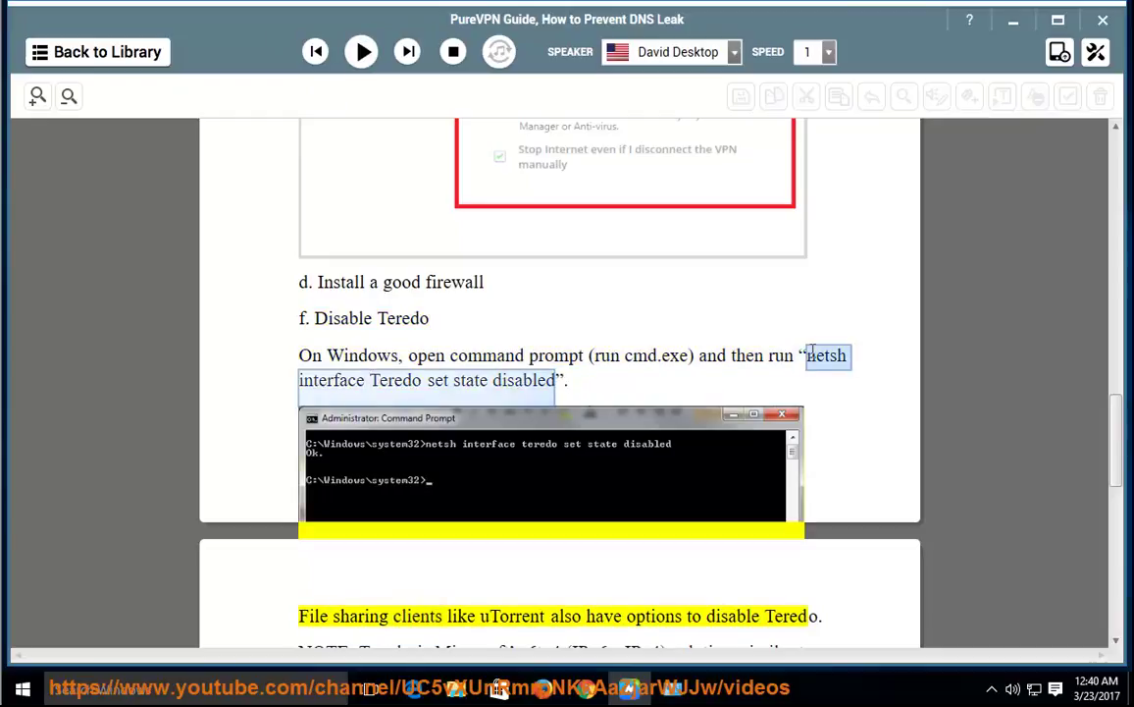
right_click(847, 354)
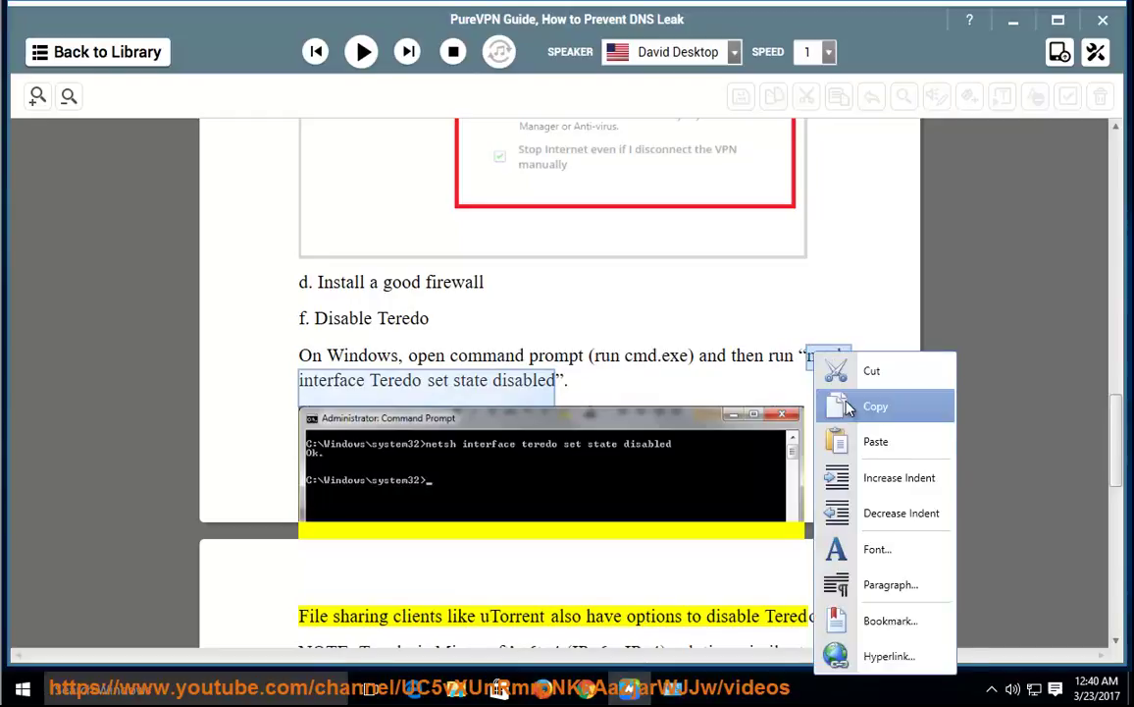
left_click(856, 405)
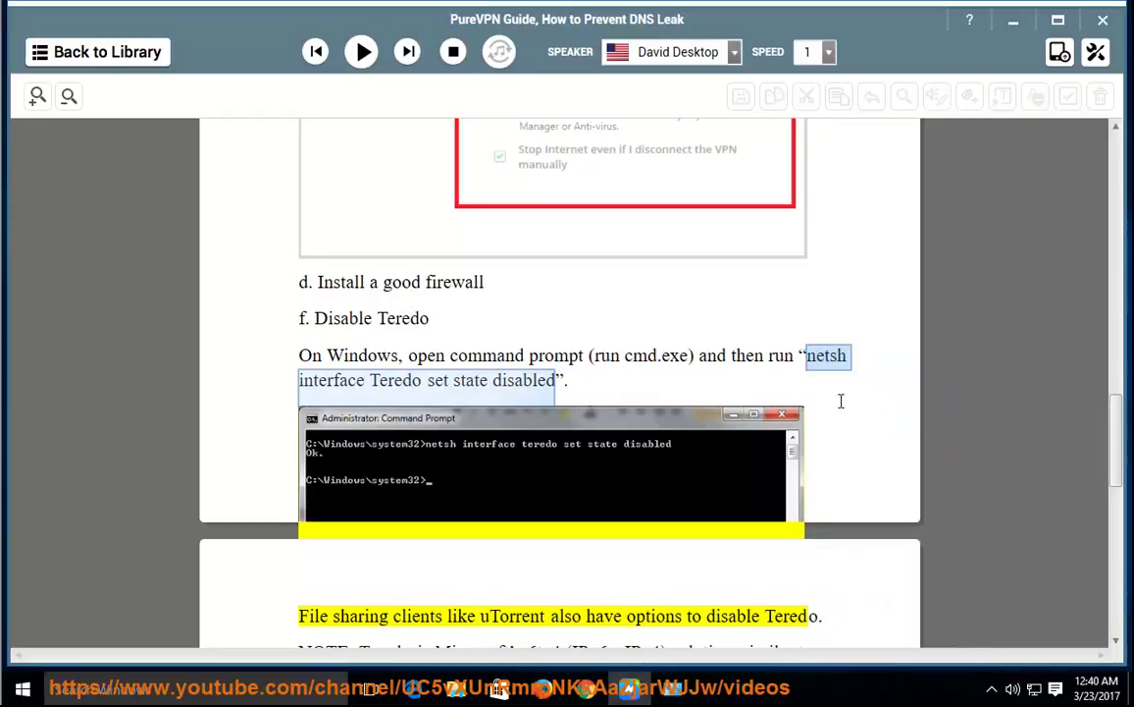
- Launch Command Prompt as administrator and put 'netsh interface Teredo set state disabled' at the prompt
left_click(157, 687)
type("cmd")
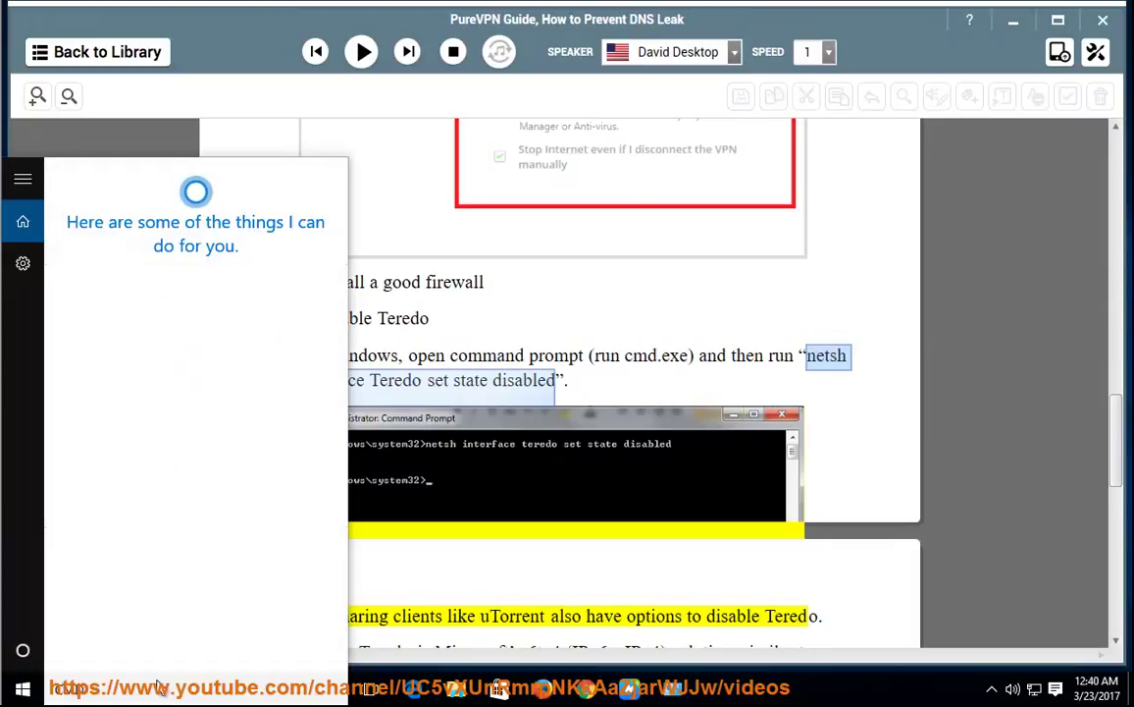
right_click(216, 275)
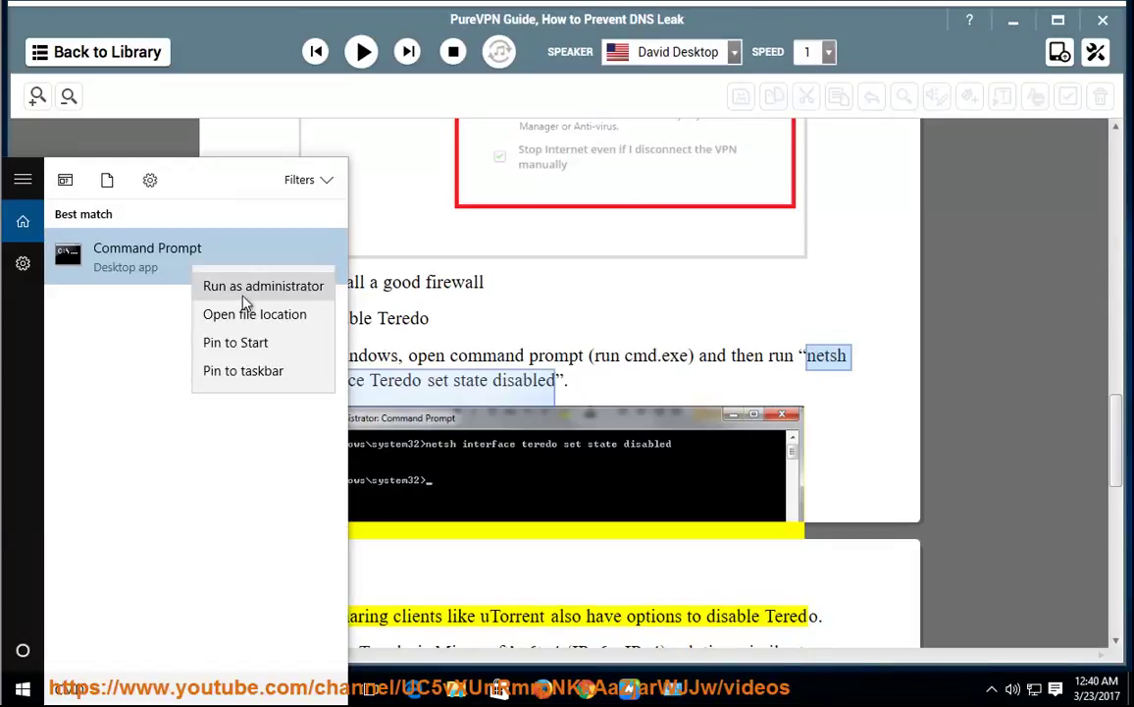
left_click(253, 286)
left_click(648, 375)
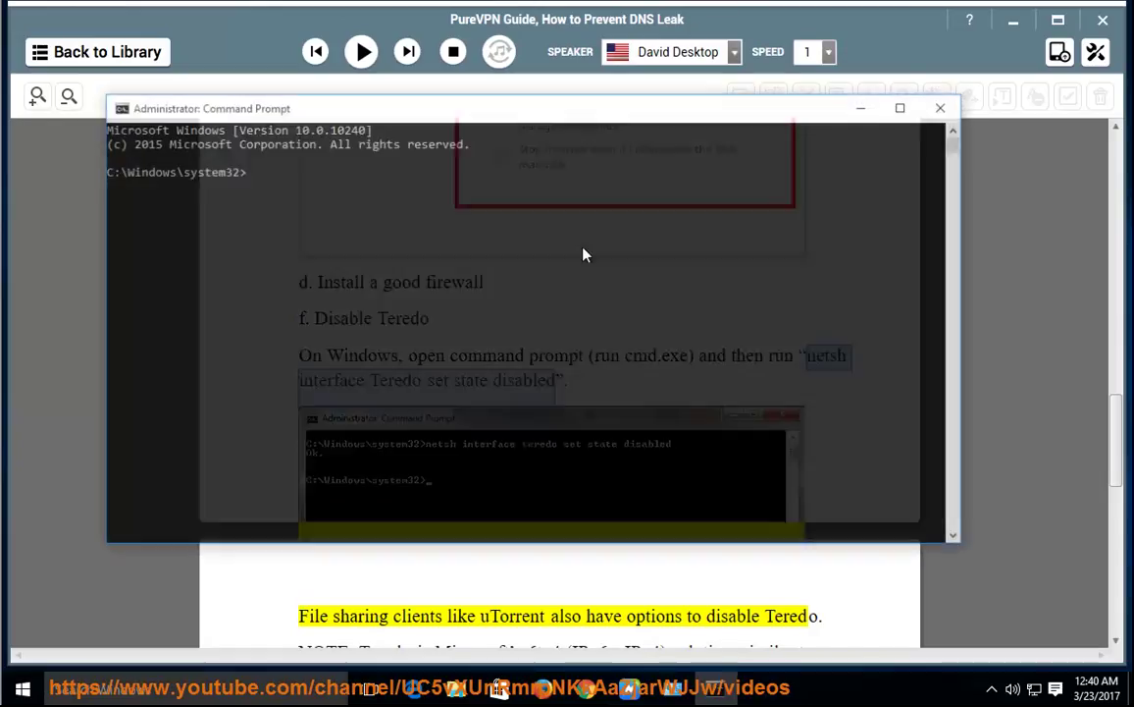
type("netsh interface Teredo set state disabled")
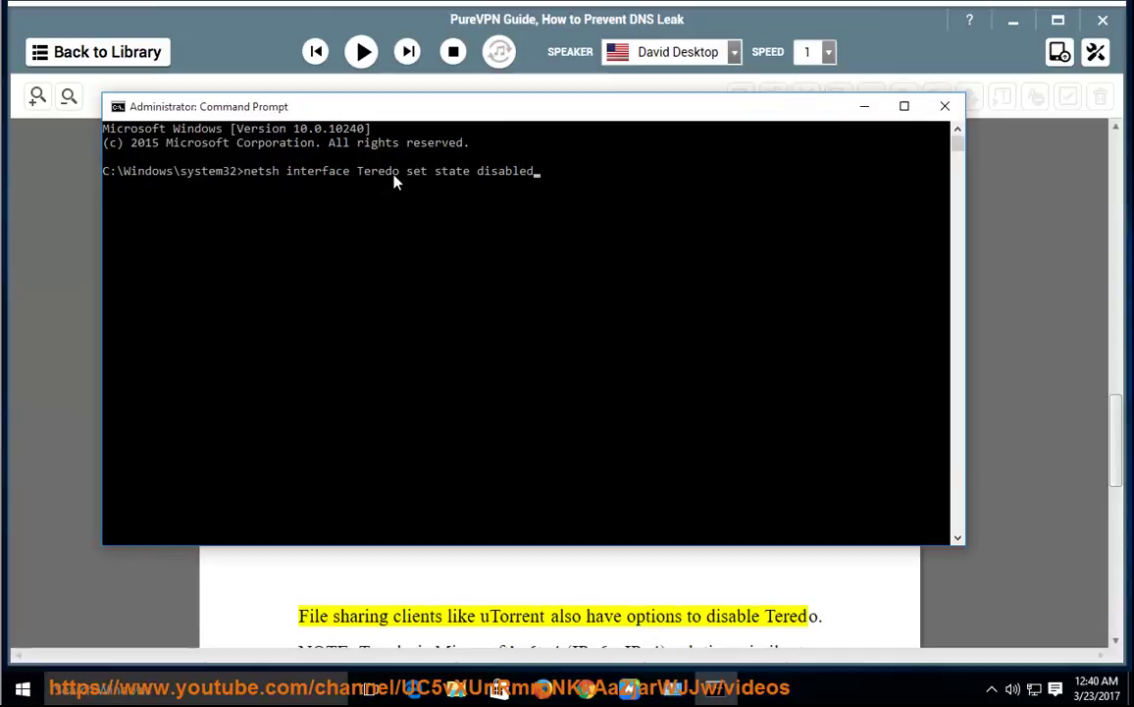
type(" PRESS ENTER NOW...")
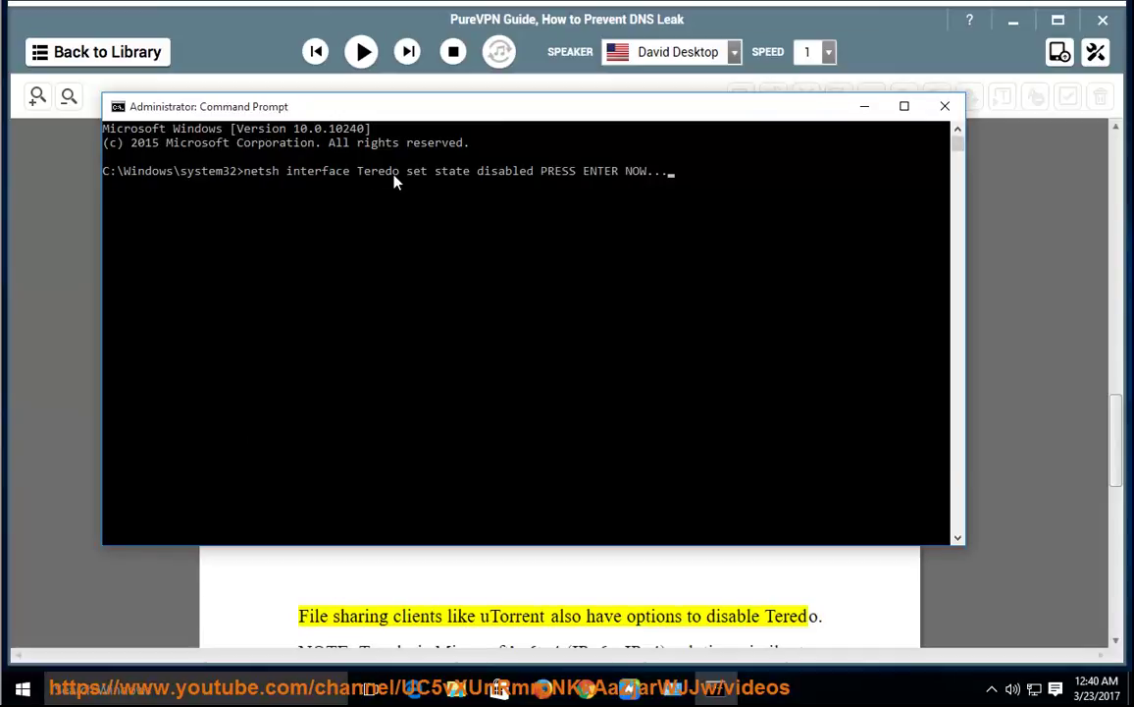
- Read the guide aloud through its closing note and feedback line, then scroll back to the title
left_click(945, 106)
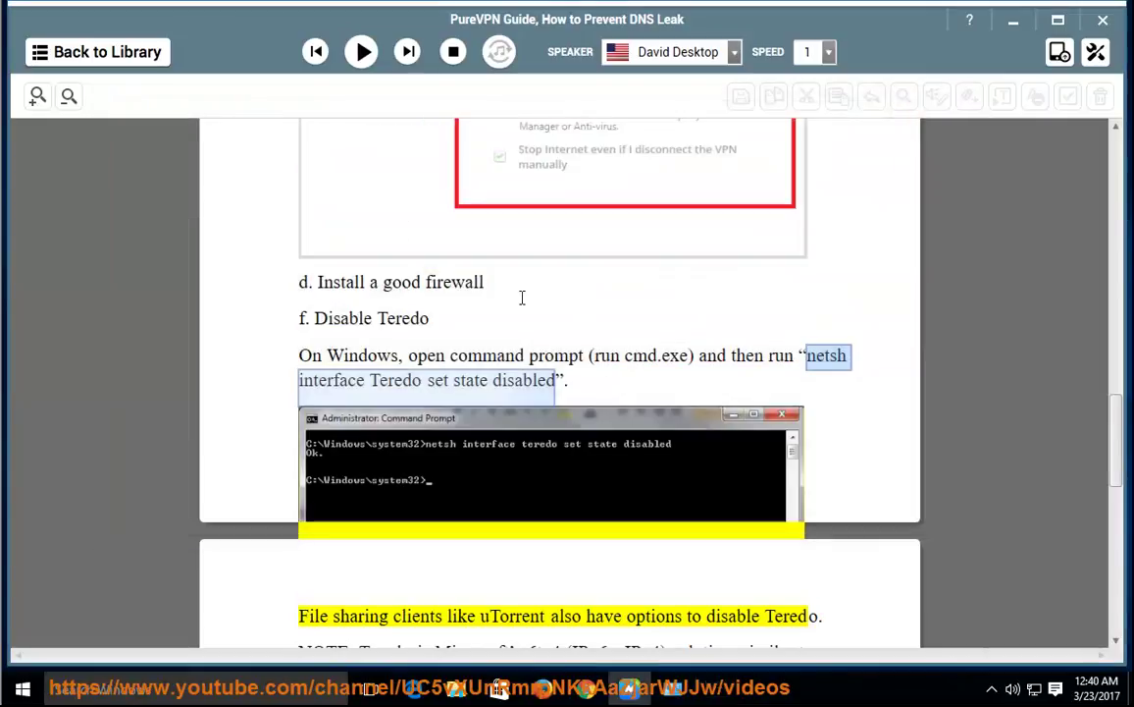
left_click(361, 51)
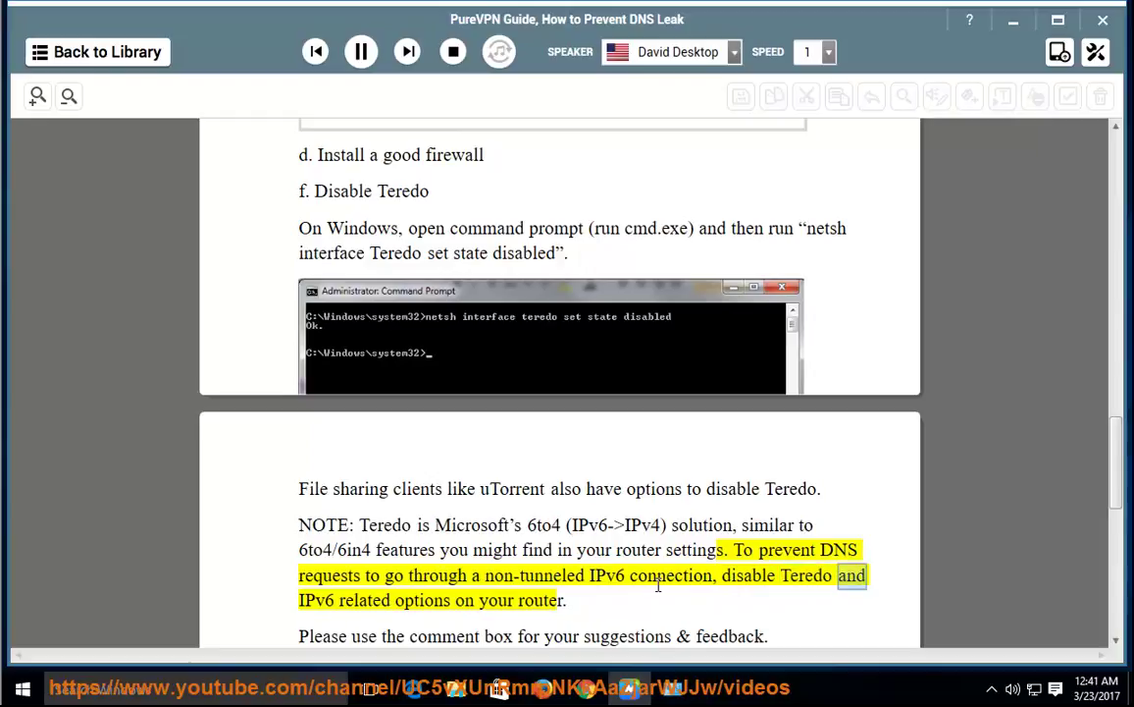
left_click(362, 53)
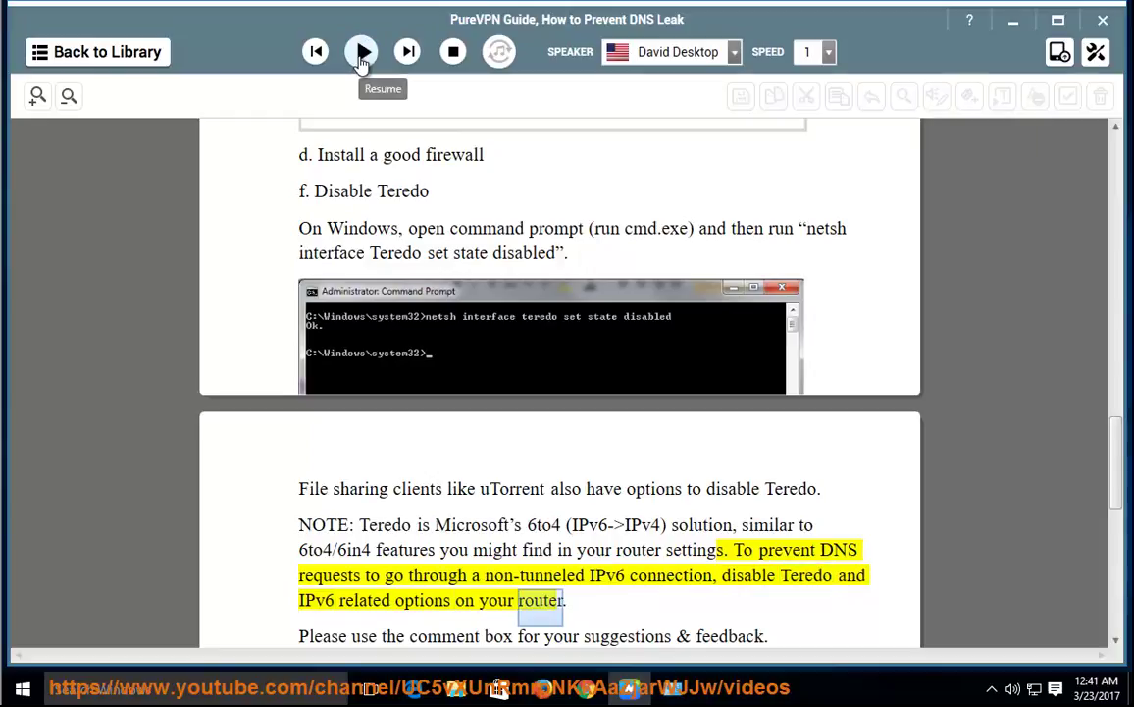
left_click(363, 55)
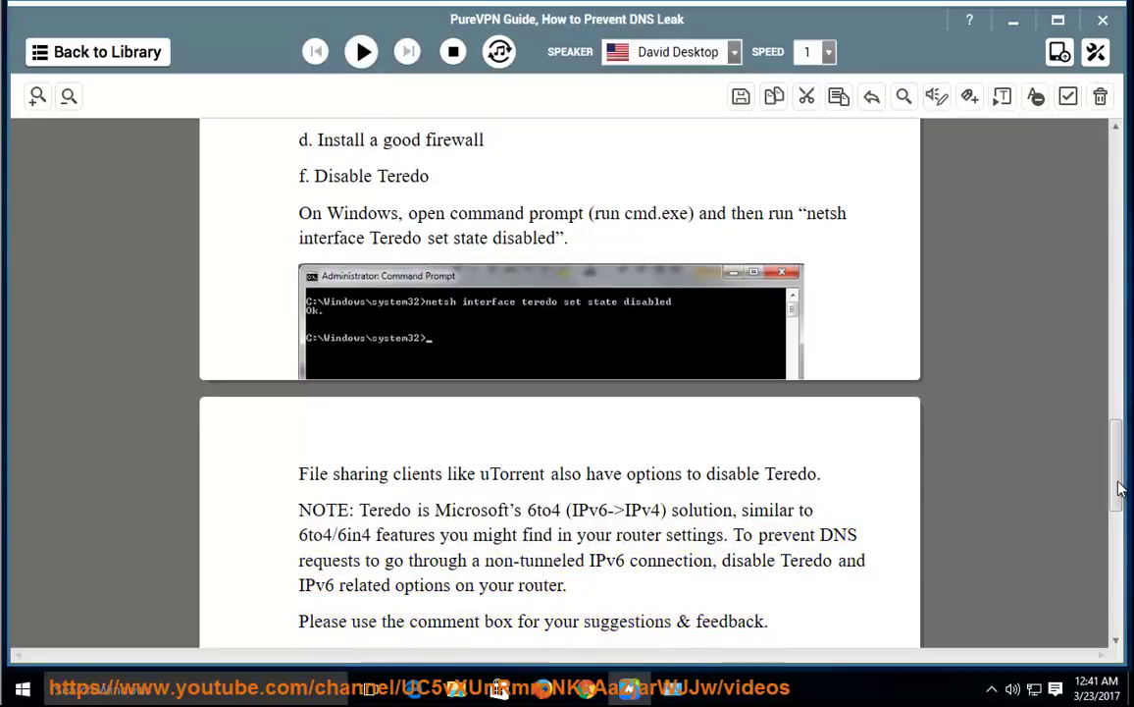
left_click_drag(1118, 487, 1117, 146)
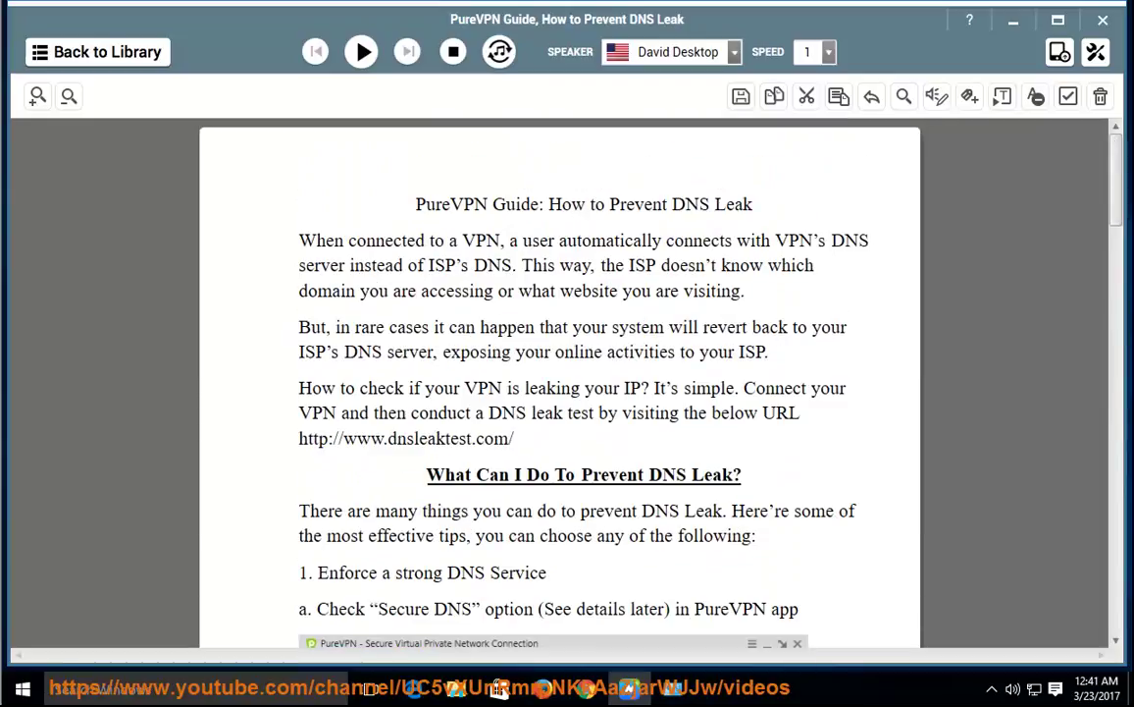